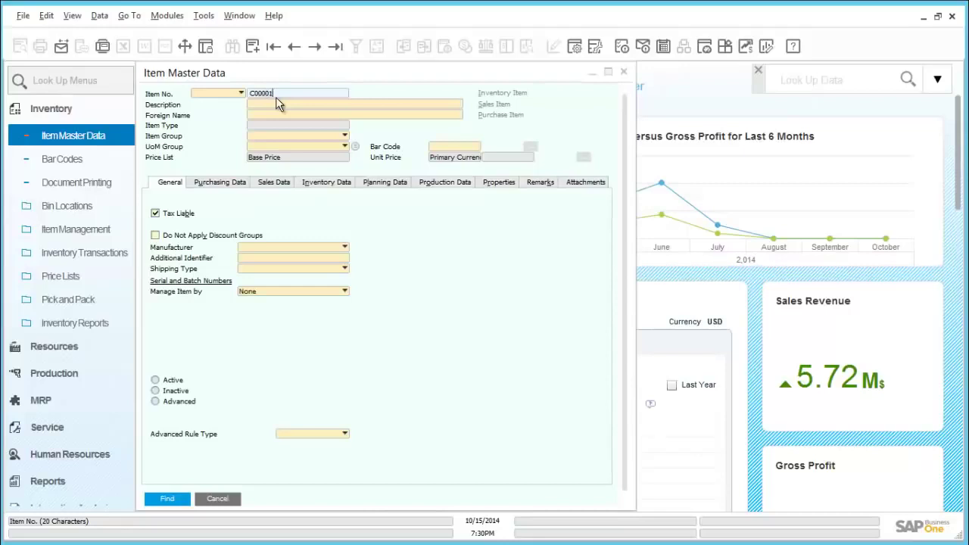
Look up the item master records C00001, E10000 and A00006 to compare how each item's serial and batch numbers are managed
left_click(168, 502)
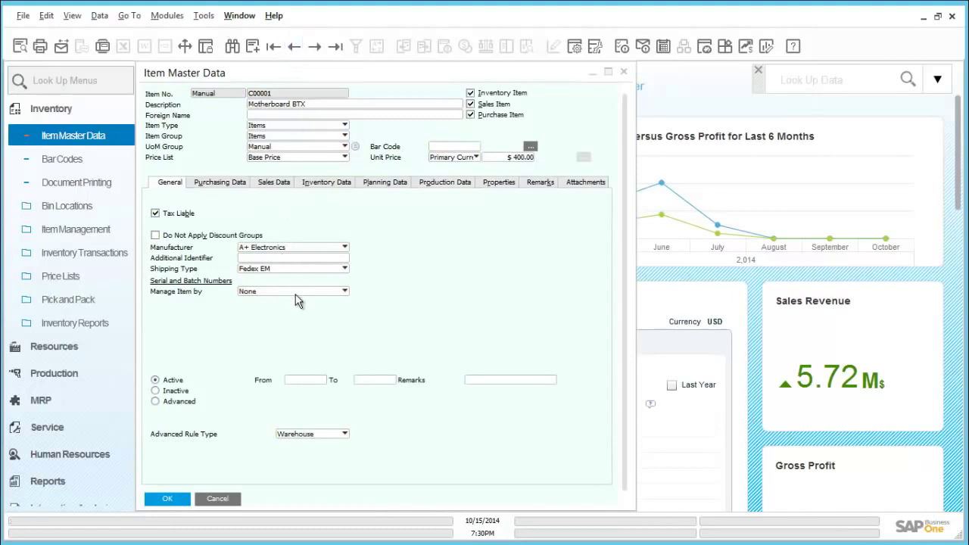
left_click(296, 49)
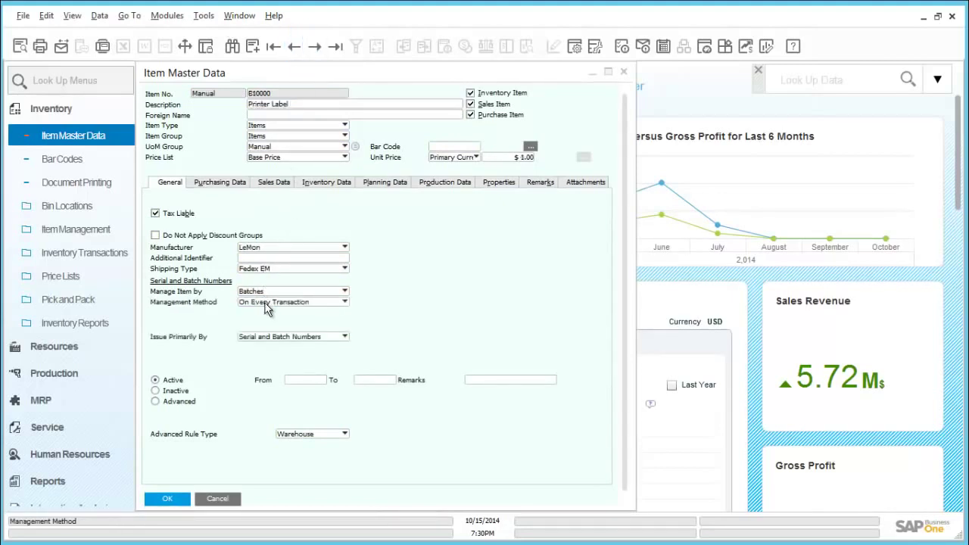
key("ctrl+f")
type("a00006")
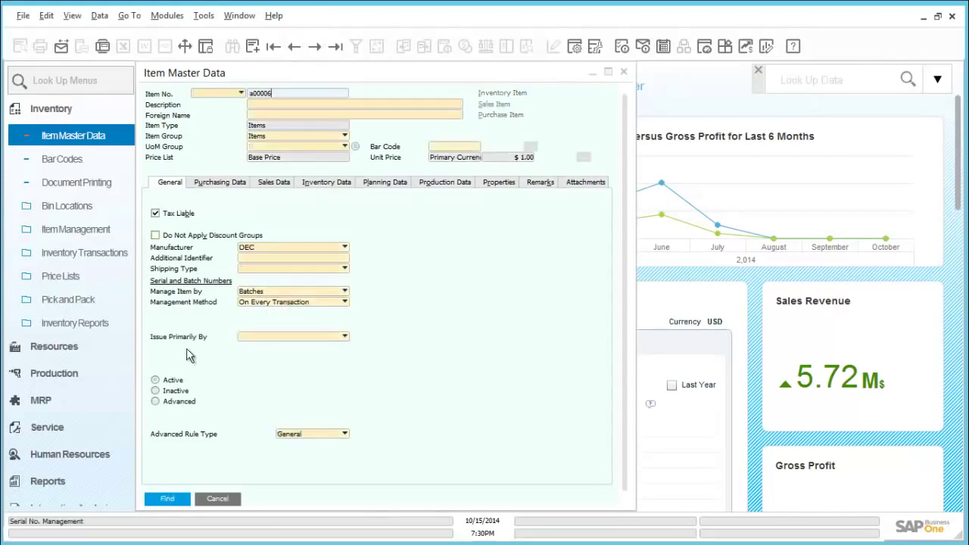
left_click(189, 501)
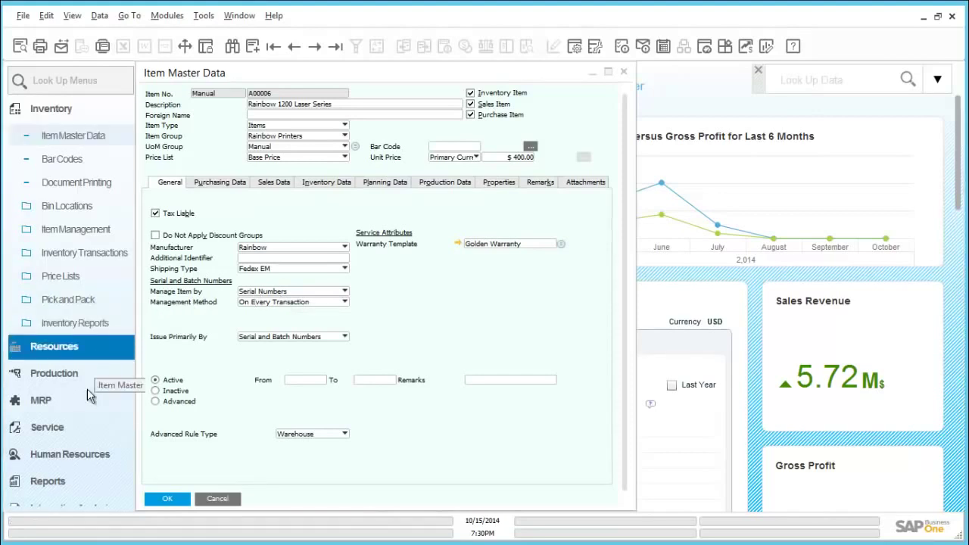
Open a new Delivery document from Sales - A/R and choose Maxi-Teq as the customer
left_click(66, 112)
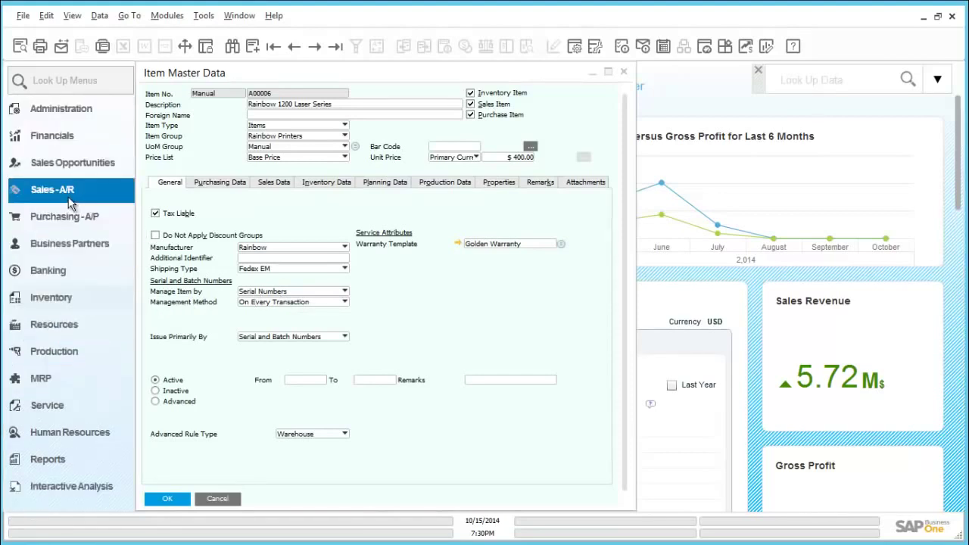
left_click(67, 193)
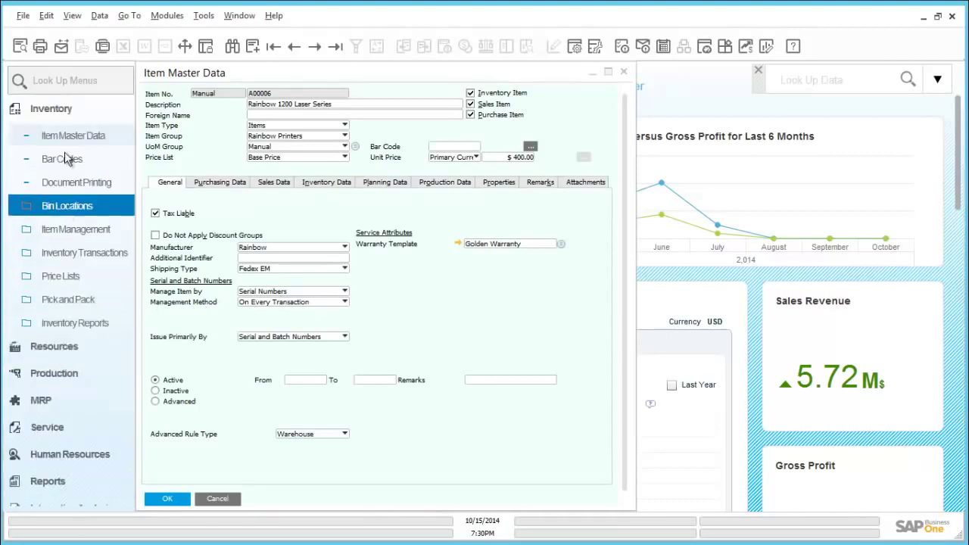
left_click(66, 112)
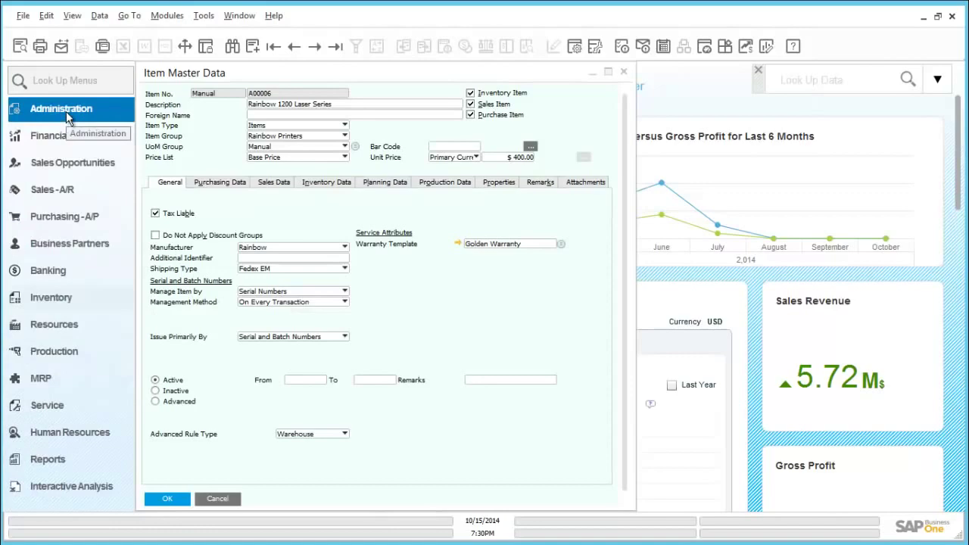
left_click(68, 198)
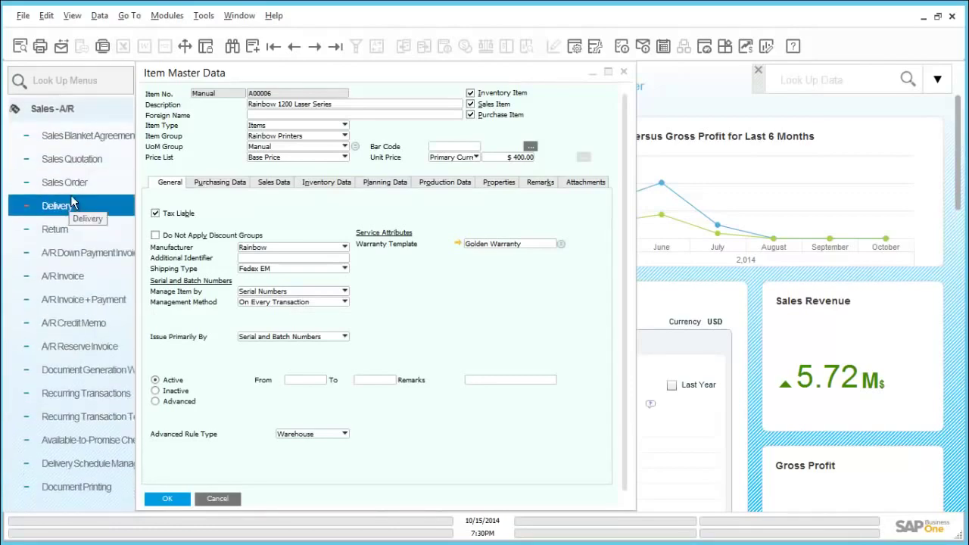
left_click(74, 209)
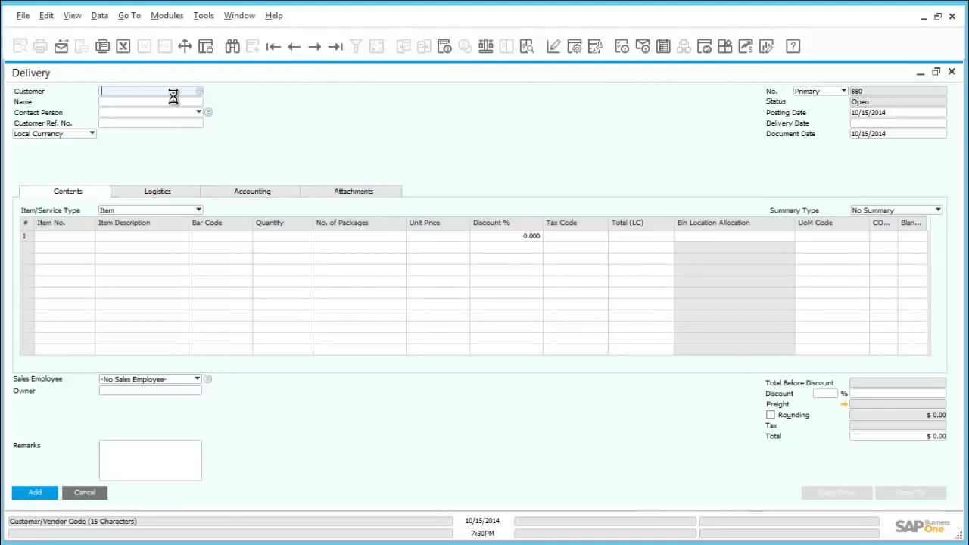
key("Tab")
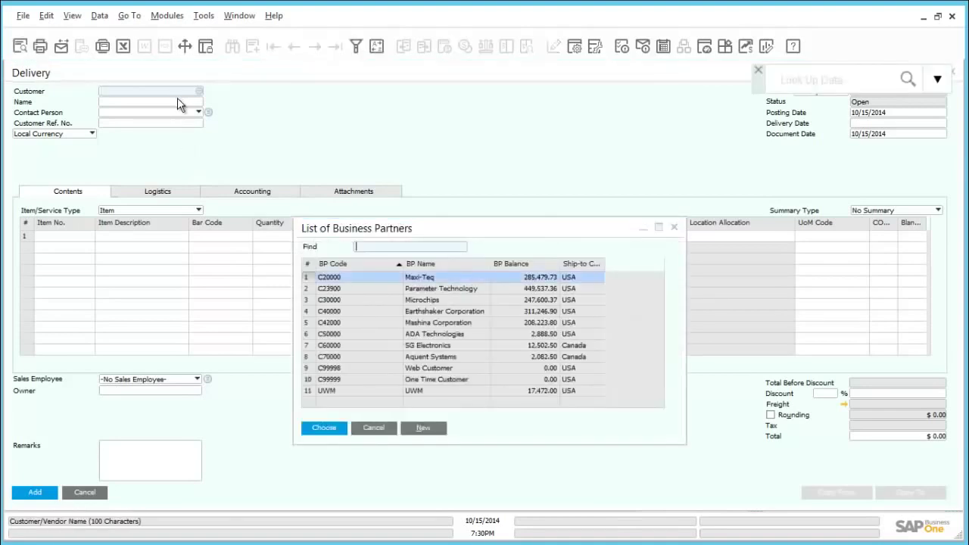
double_click(336, 278)
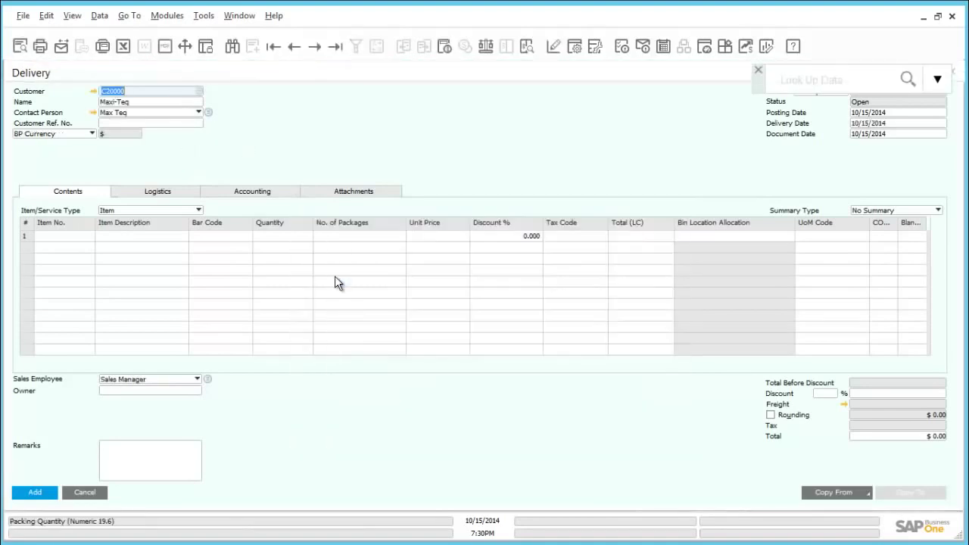
Enter item A00006 in the first row of the delivery
left_click(71, 238)
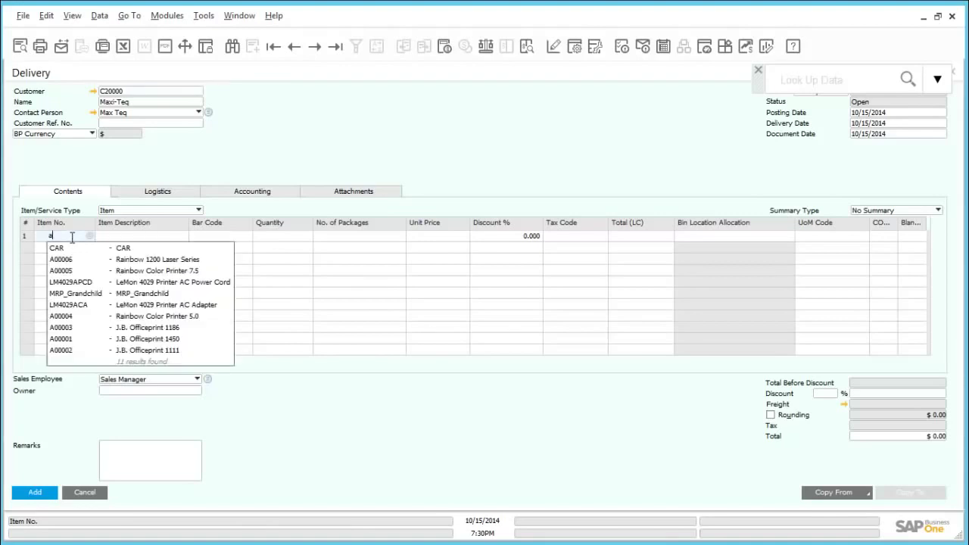
type("a0000")
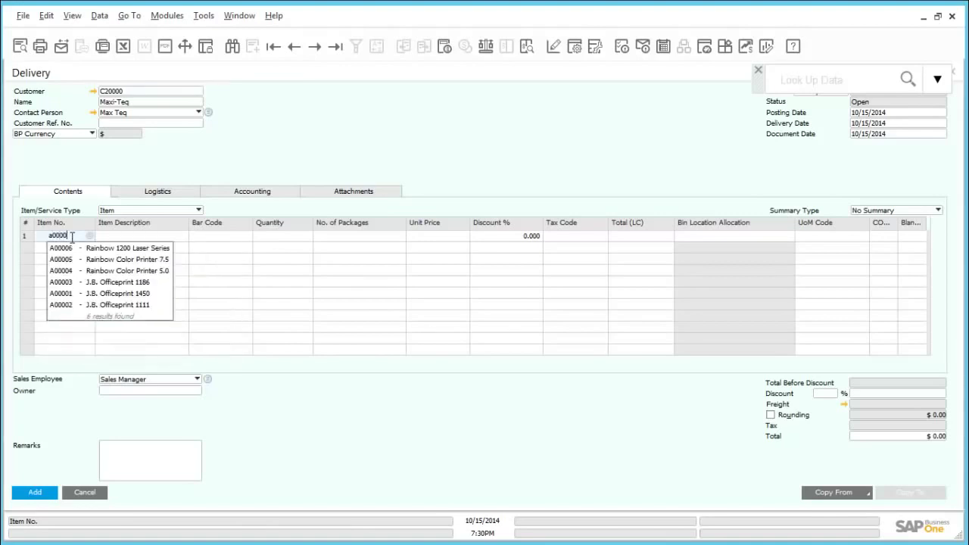
type("6")
key("Tab")
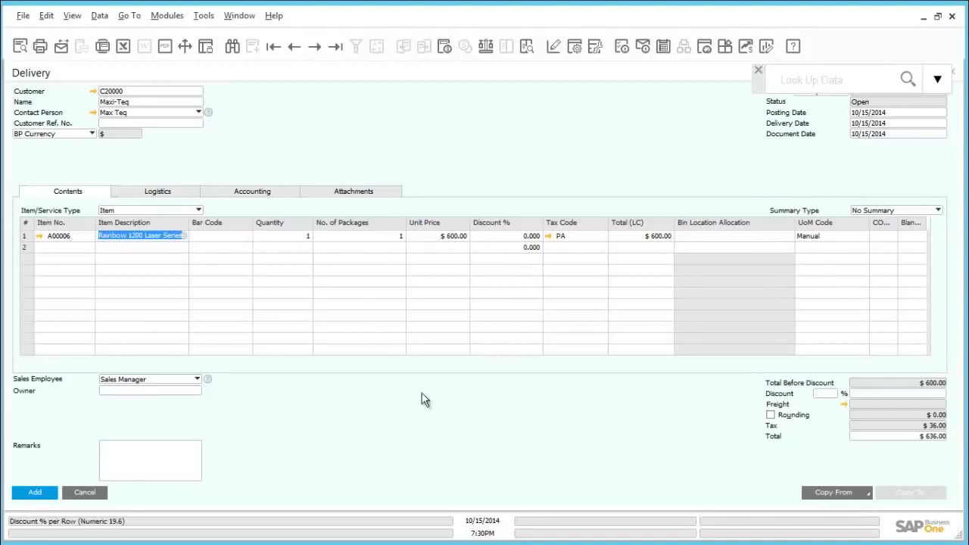
Start adding the delivery and assign serial number A6-000284 to the item A00006 row
left_click(32, 492)
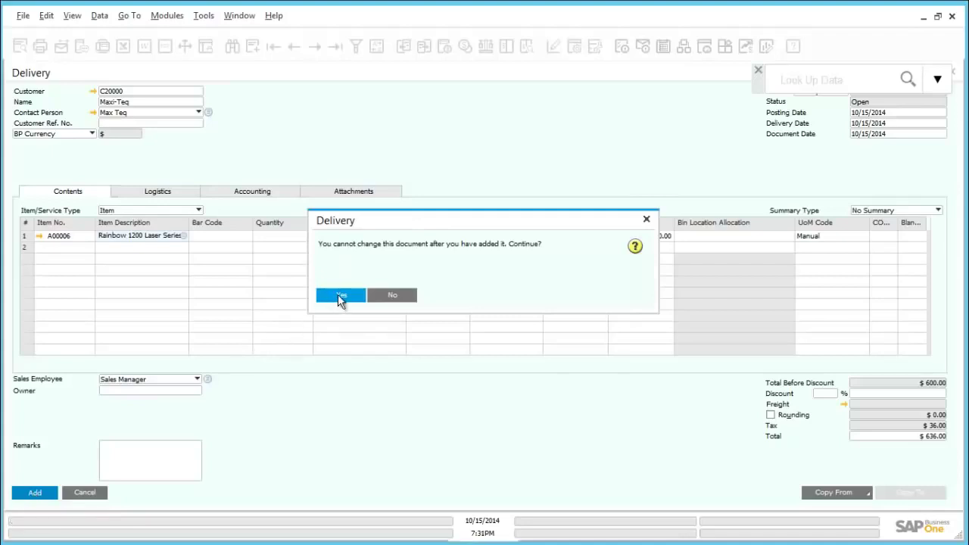
left_click(339, 297)
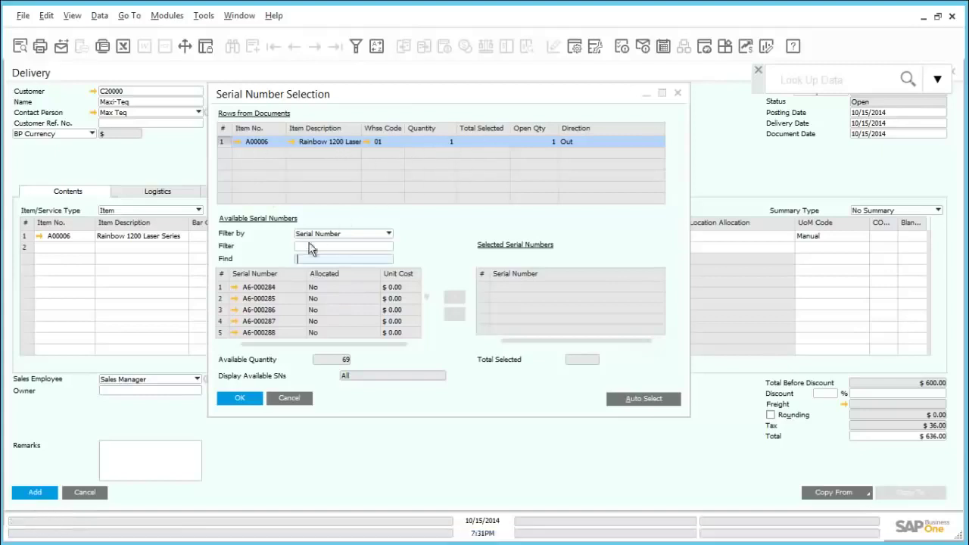
left_click(265, 291)
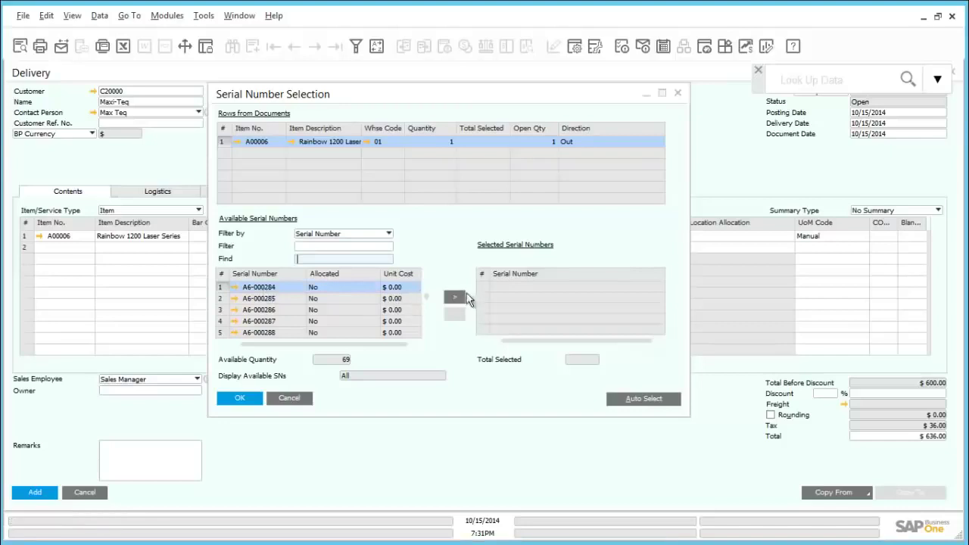
left_click(453, 300)
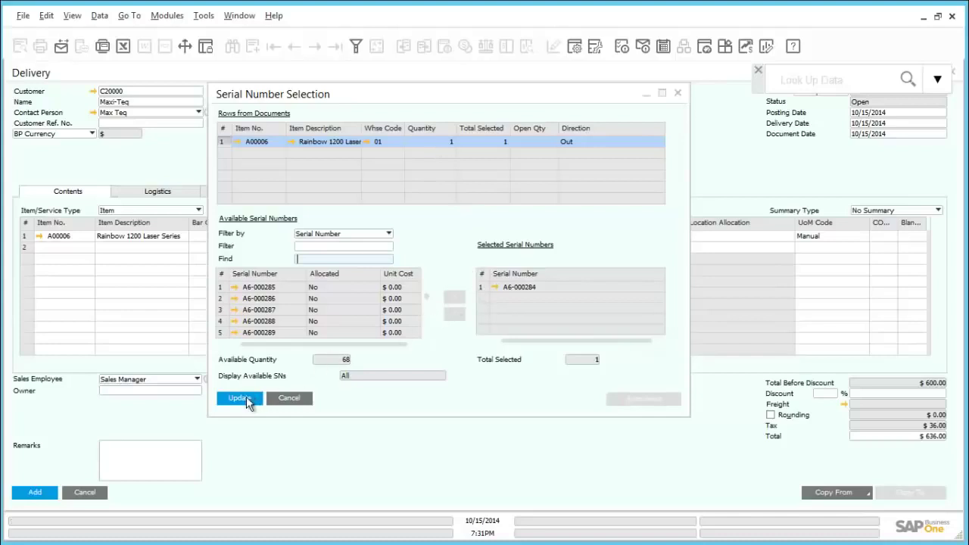
left_click(239, 398)
left_click(240, 399)
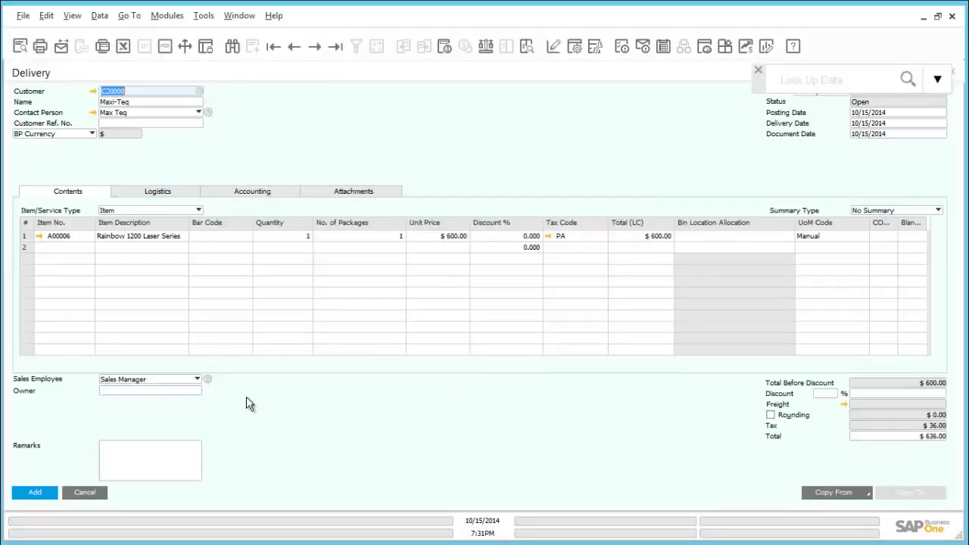
Add the delivery with its serial number assigned, accepting that it cannot be changed, and close the Delivery form
left_click(35, 492)
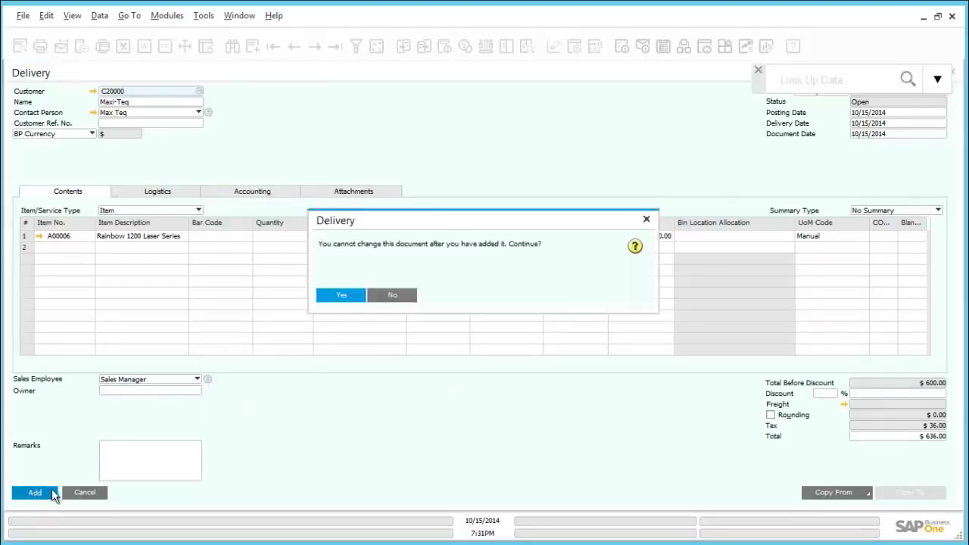
left_click(337, 301)
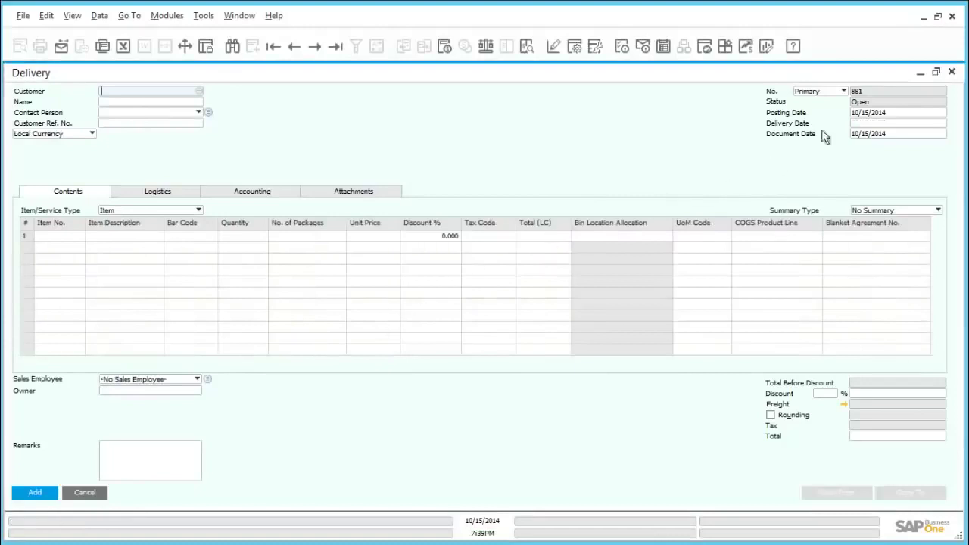
left_click(951, 72)
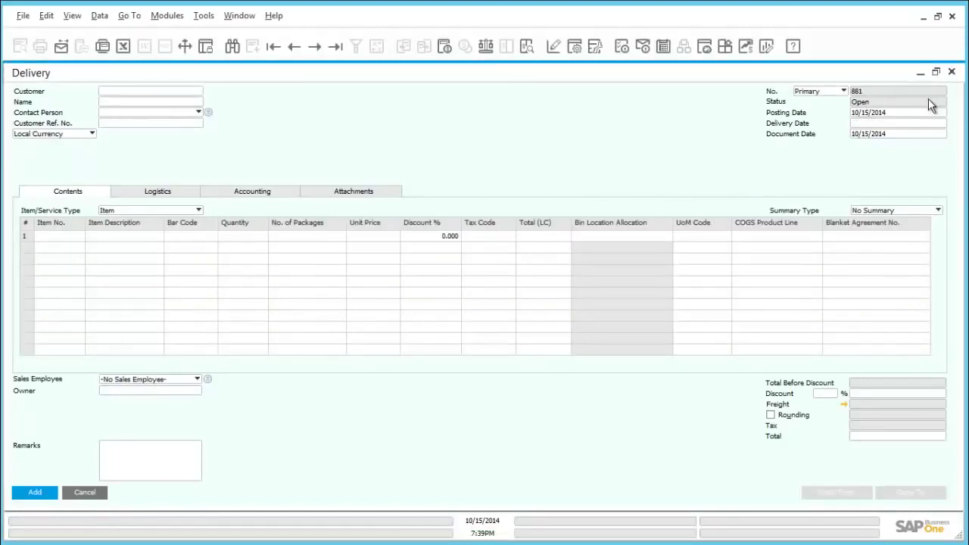
Look up warehouse 05 in the inventory warehouse setup to check its bin location setting, and close the record
left_click(70, 110)
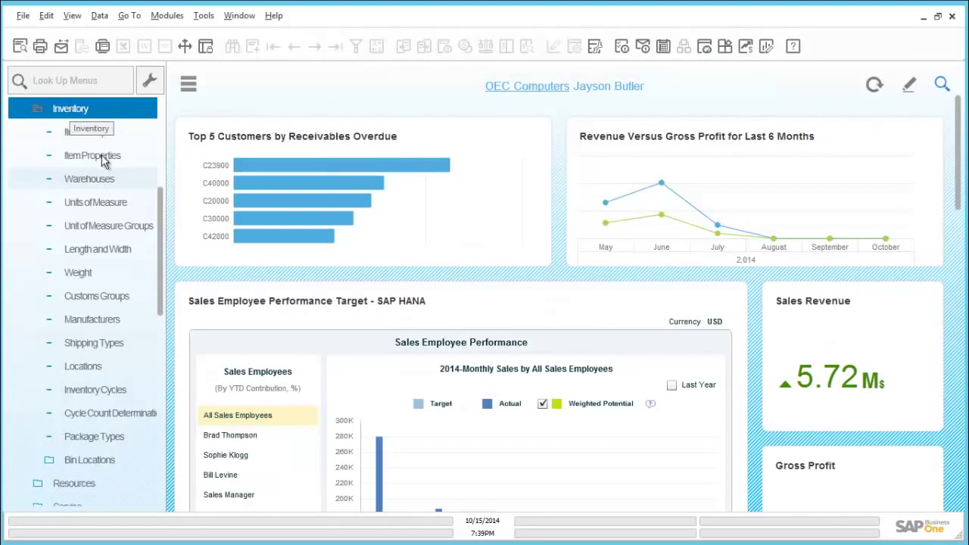
left_click(98, 180)
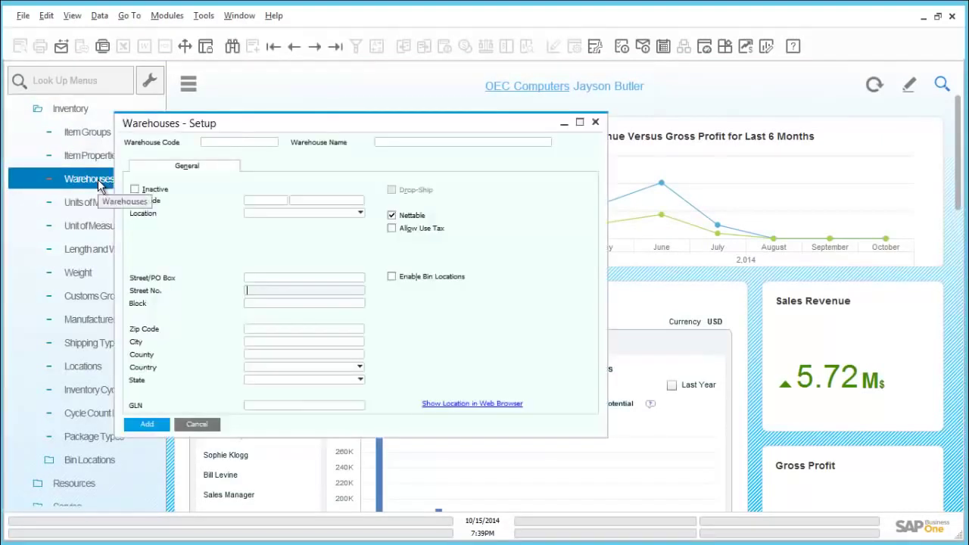
key("ctrl+f")
left_click(247, 141)
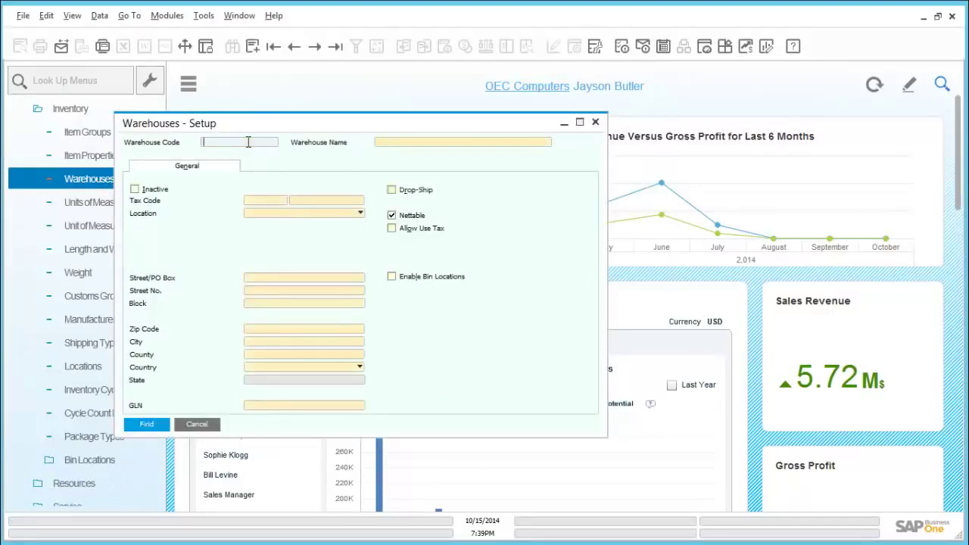
type("05")
left_click(148, 424)
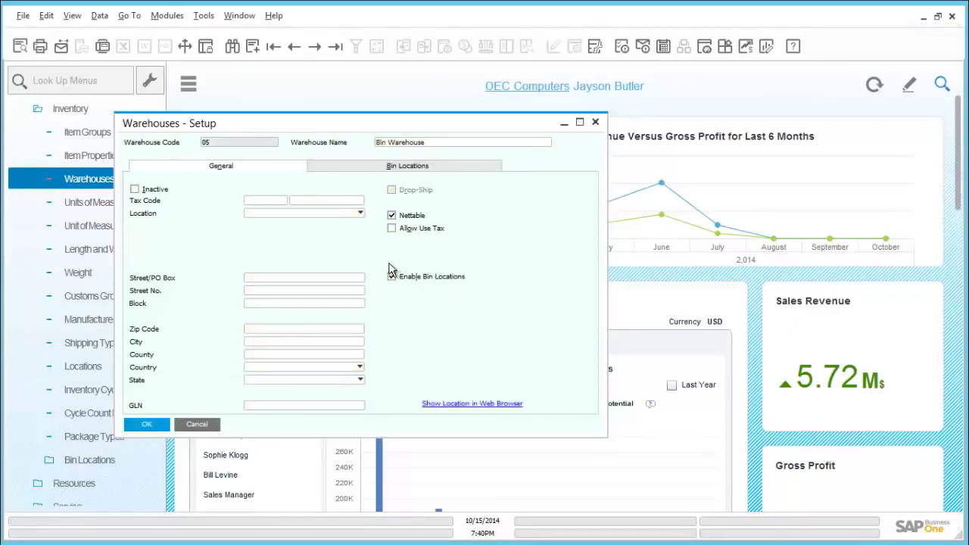
left_click(595, 127)
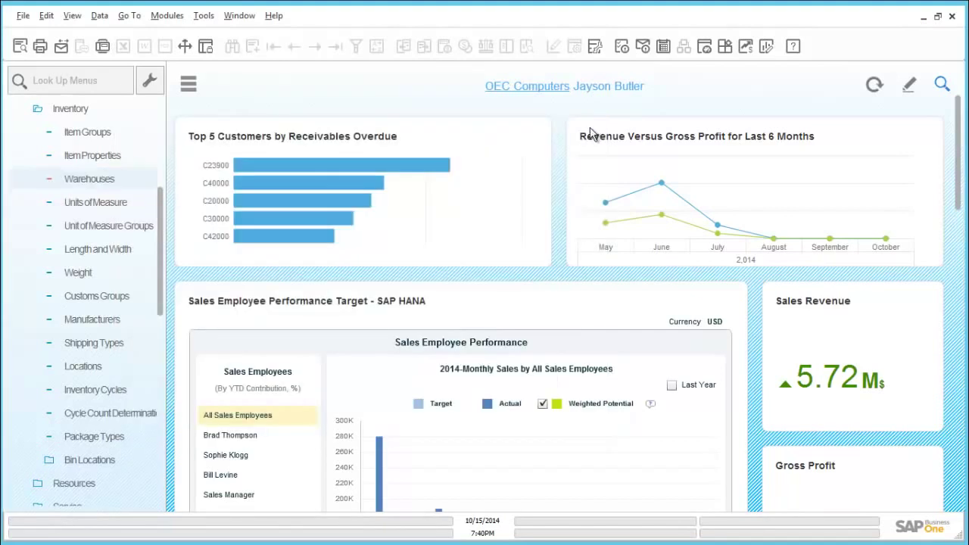
Open a new Goods Receipt from the Inventory Transactions of the Inventory module
left_click(105, 110)
left_click(106, 111)
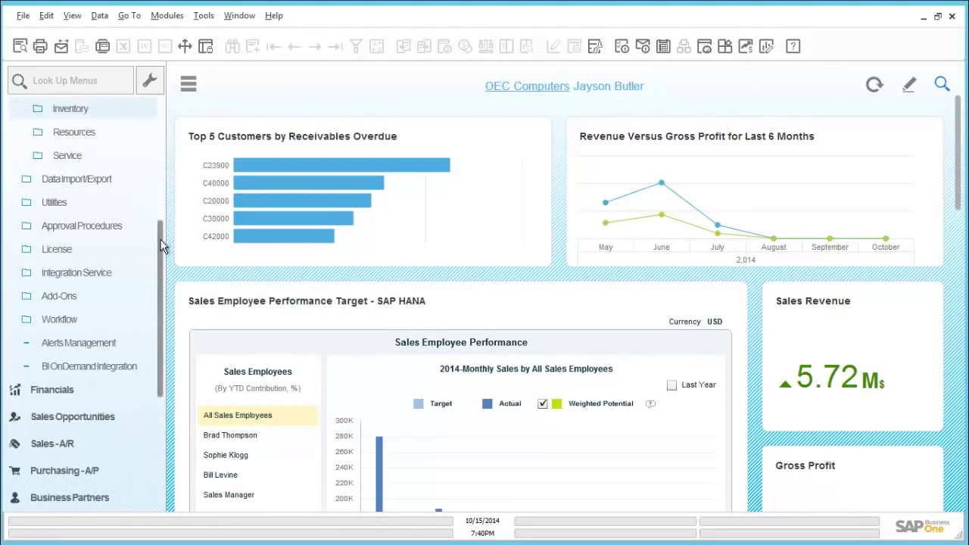
scroll(159, 298, "down", 2)
left_click_drag(159, 299, 151, 402)
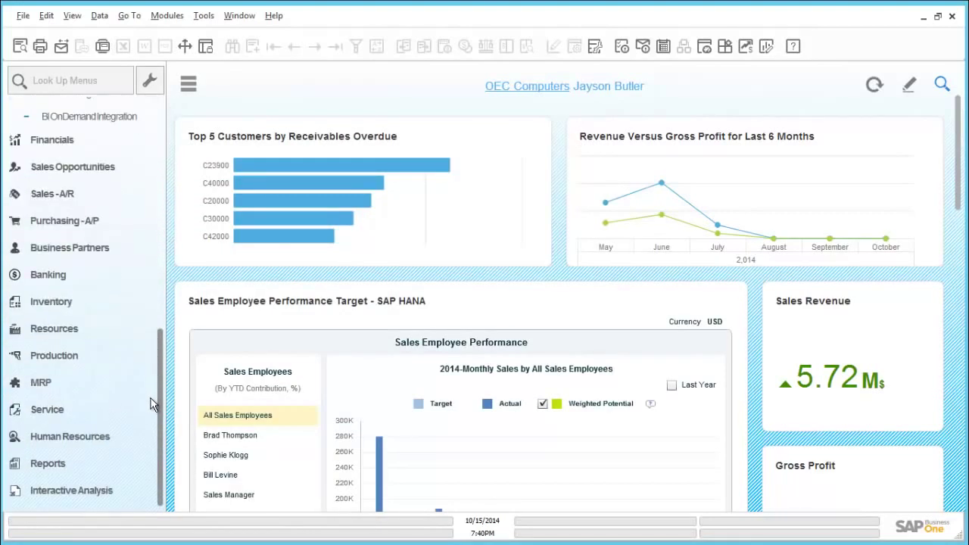
left_click(83, 307)
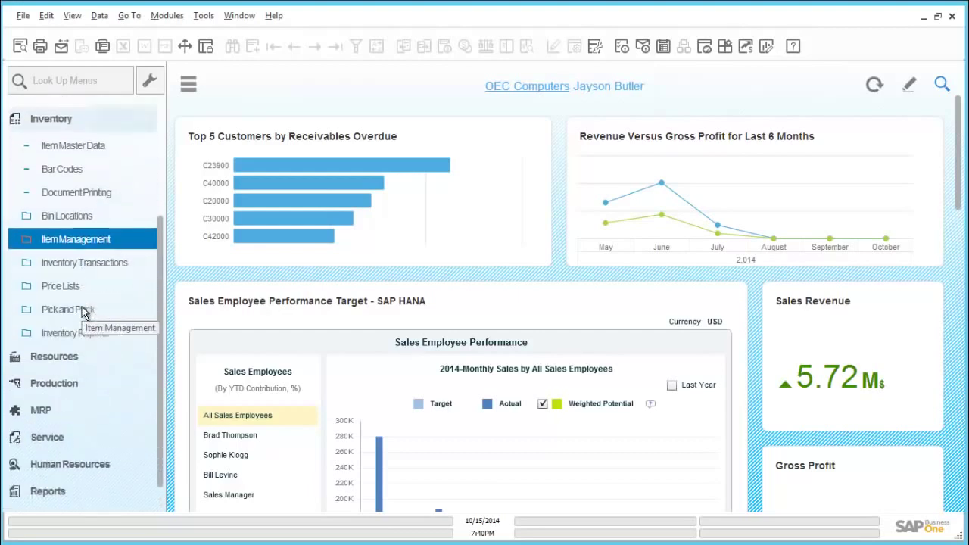
left_click(103, 255)
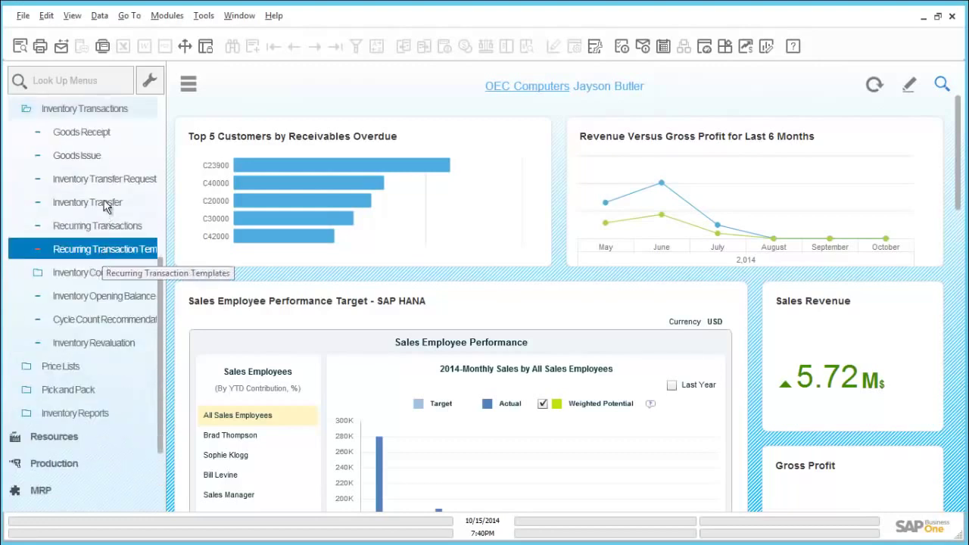
left_click(87, 132)
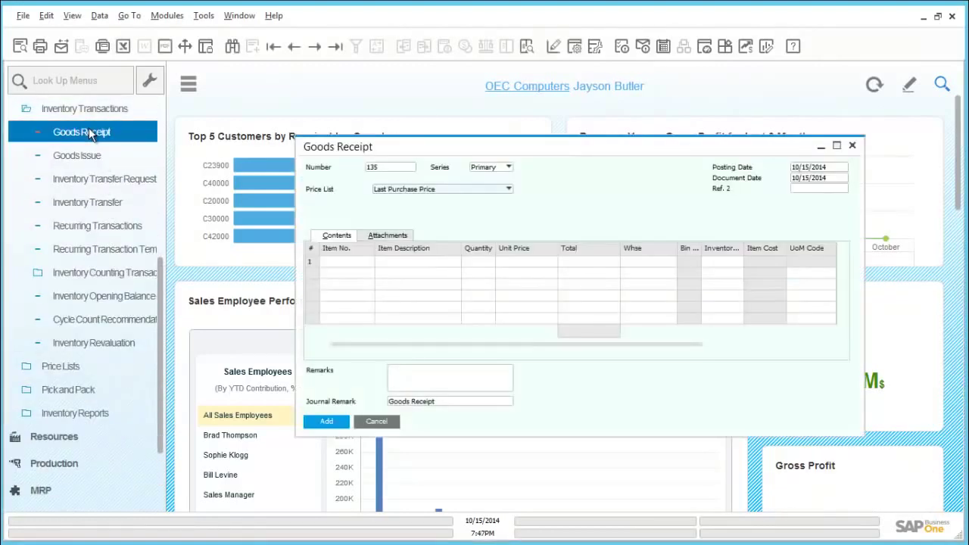
Enter item A00006 in the first row of the goods receipt
left_click(336, 261)
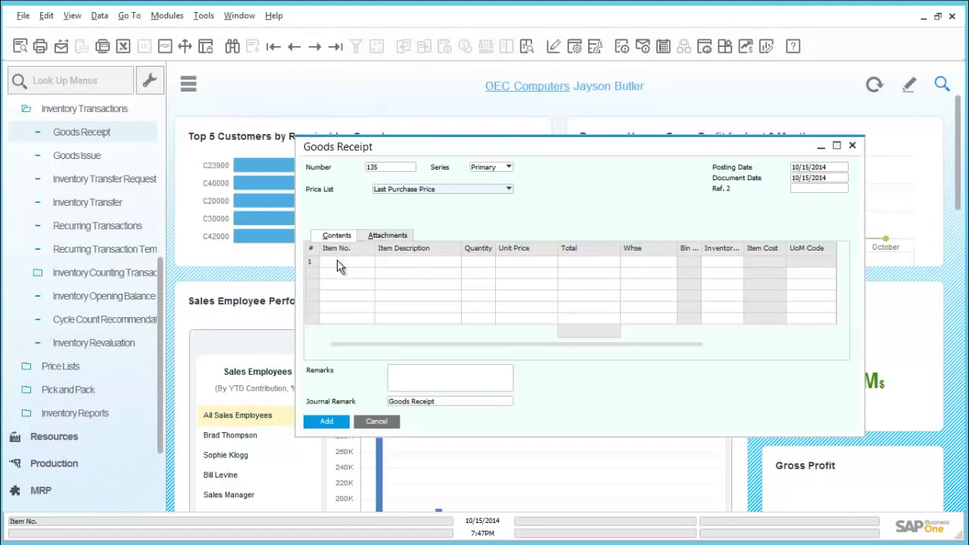
left_click(337, 260)
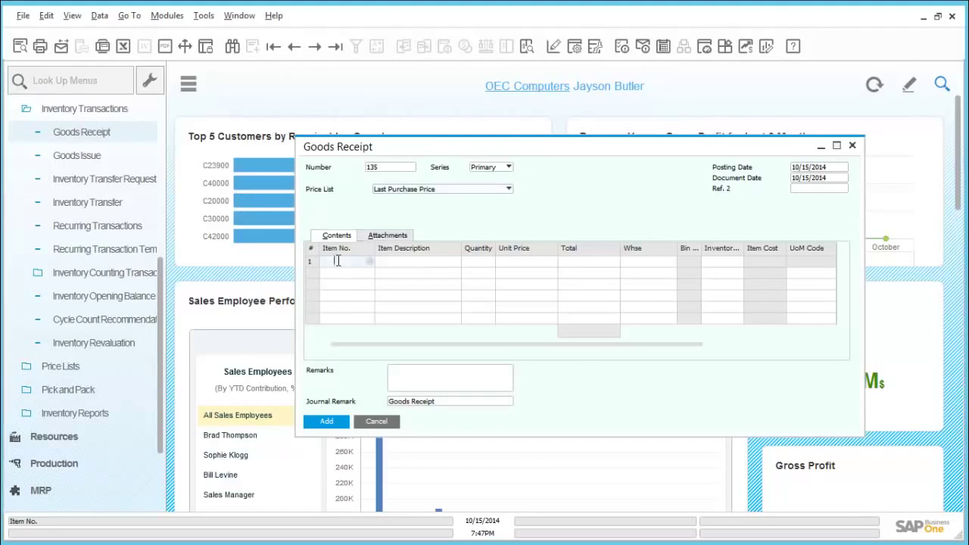
type("a00006")
key("Tab")
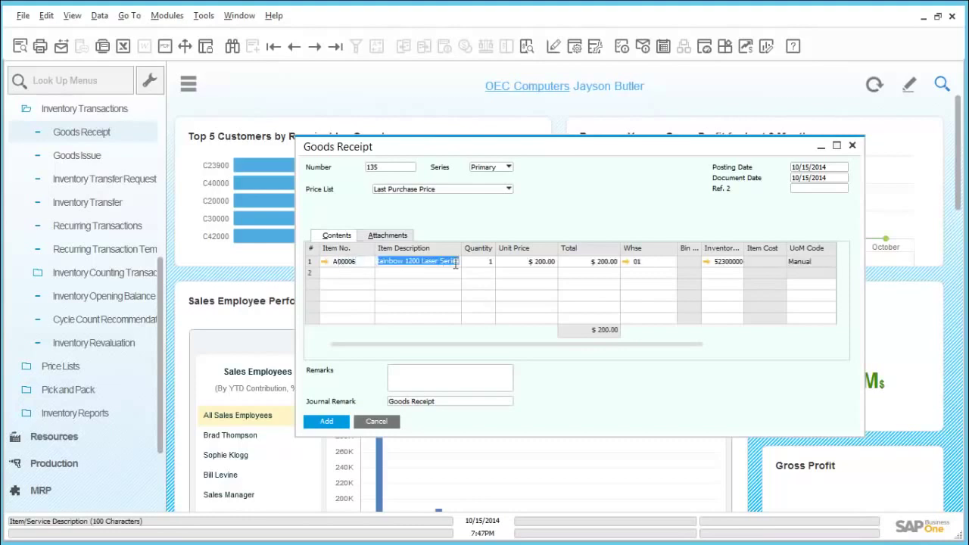
Set the row's warehouse to 05 and start adding the goods receipt to bring up the serial number setup
left_click(649, 262)
type("0")
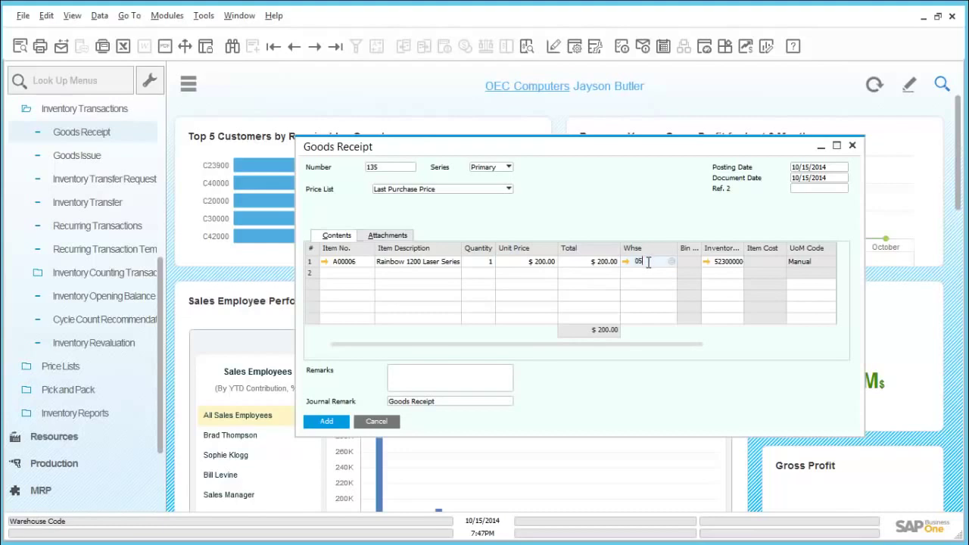
key("Tab")
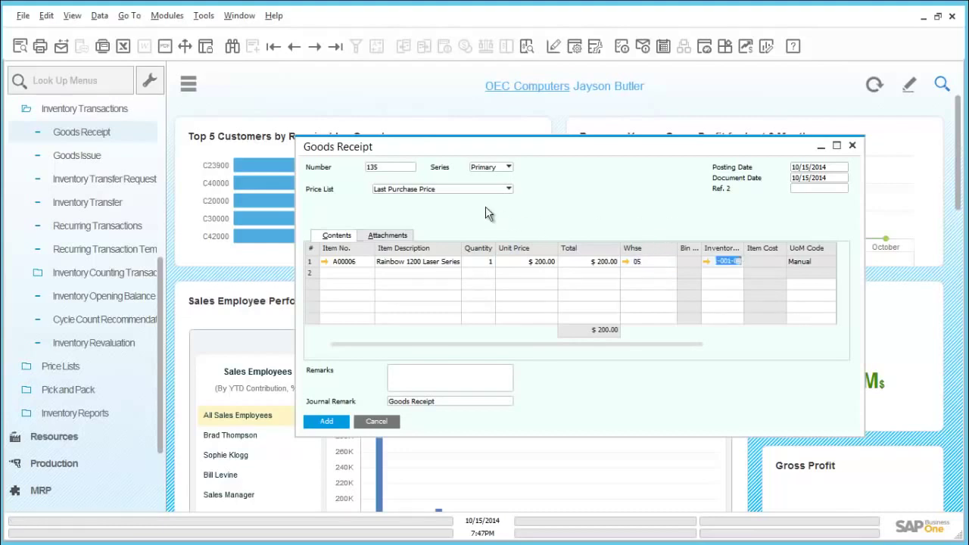
left_click(343, 421)
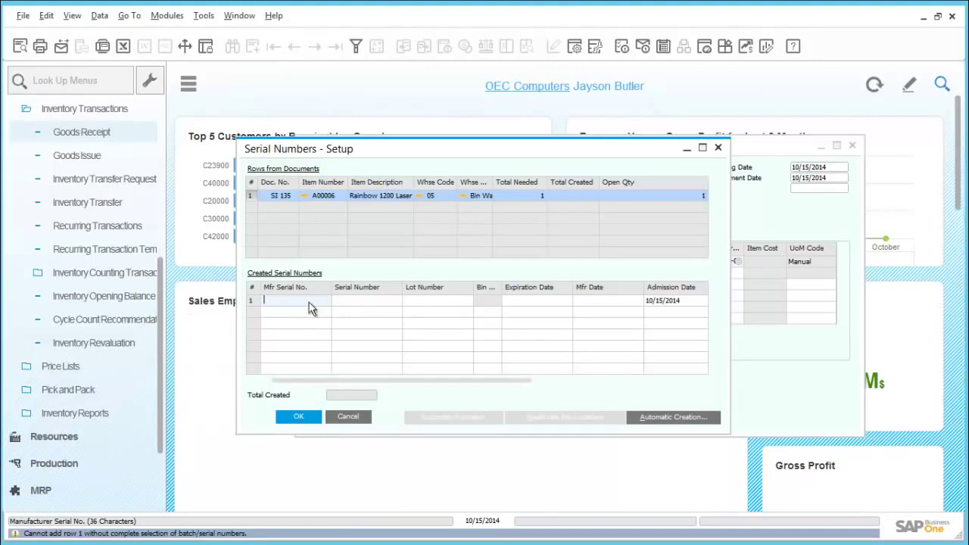
Enter 0005 as both the manufacturer serial number and the serial number for item A00006
type("00")
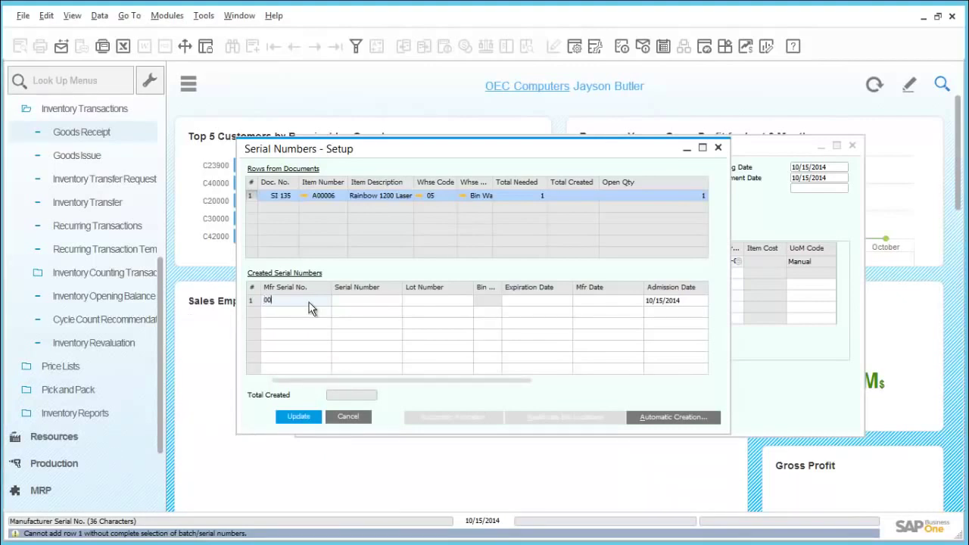
type("05")
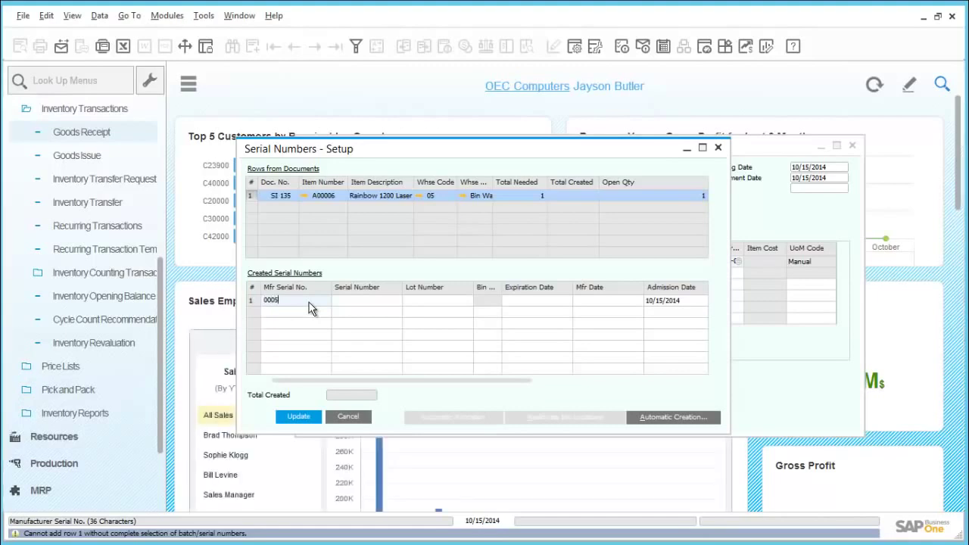
key("Tab")
type("000")
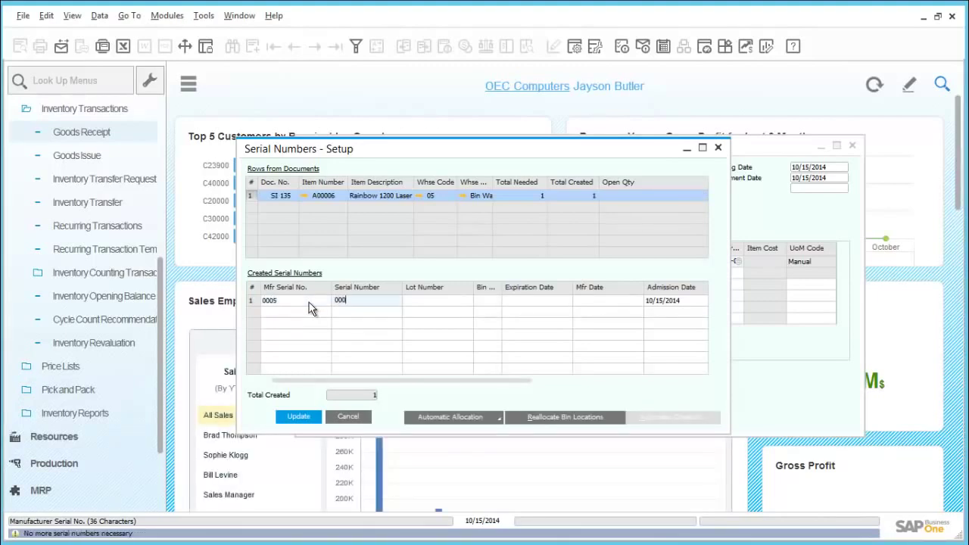
type("5")
key("Tab")
key("Tab")
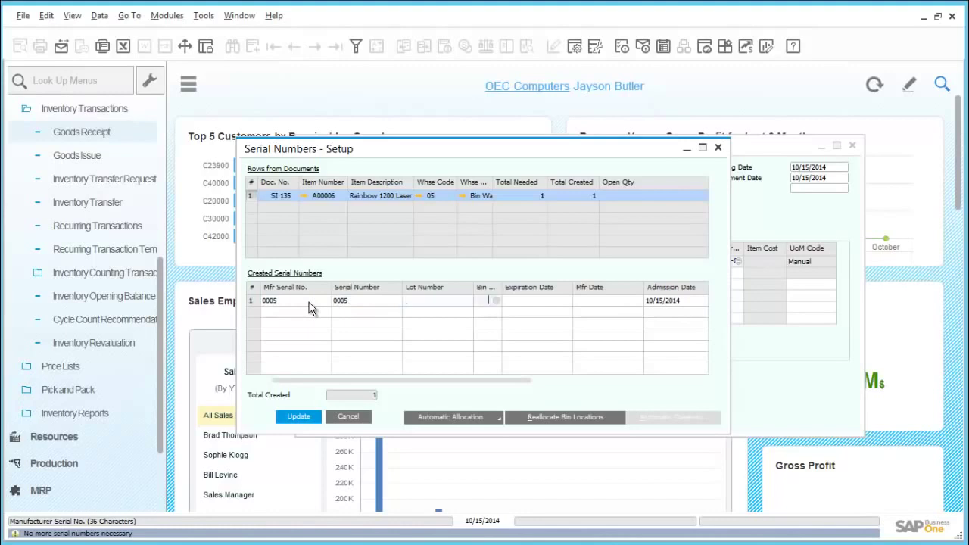
Assign the serial number to bin 05-SYSTEM-BIN-LOCATION, update the setup and return to the goods receipt
key("Tab")
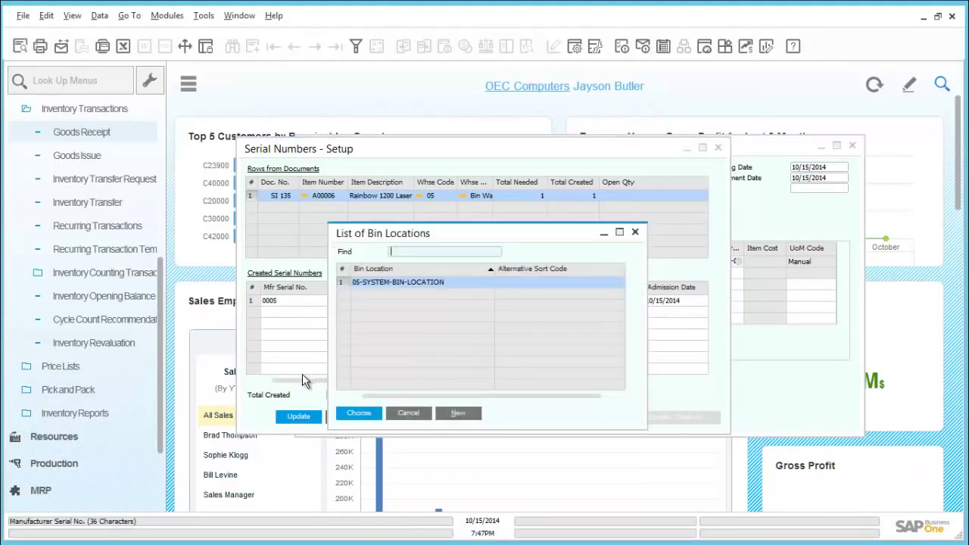
double_click(366, 286)
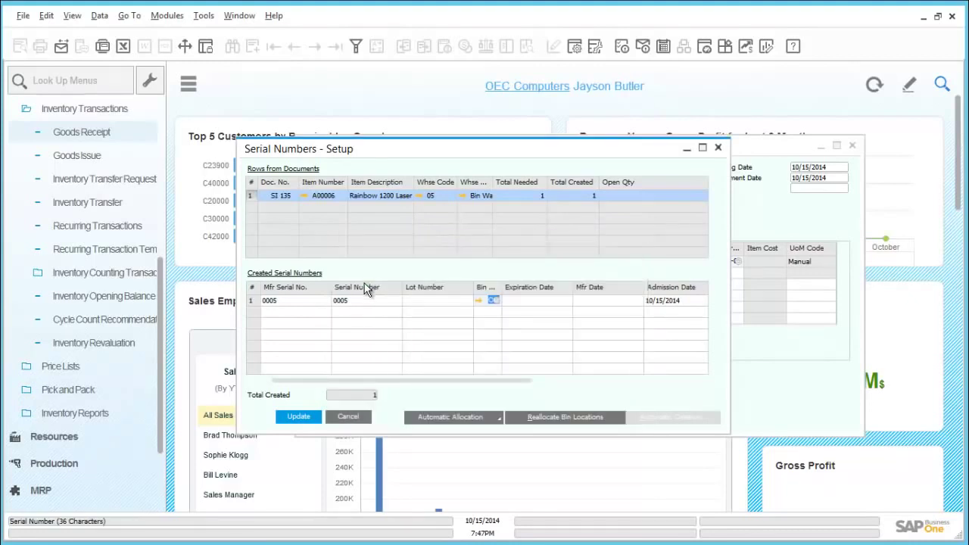
left_click(299, 415)
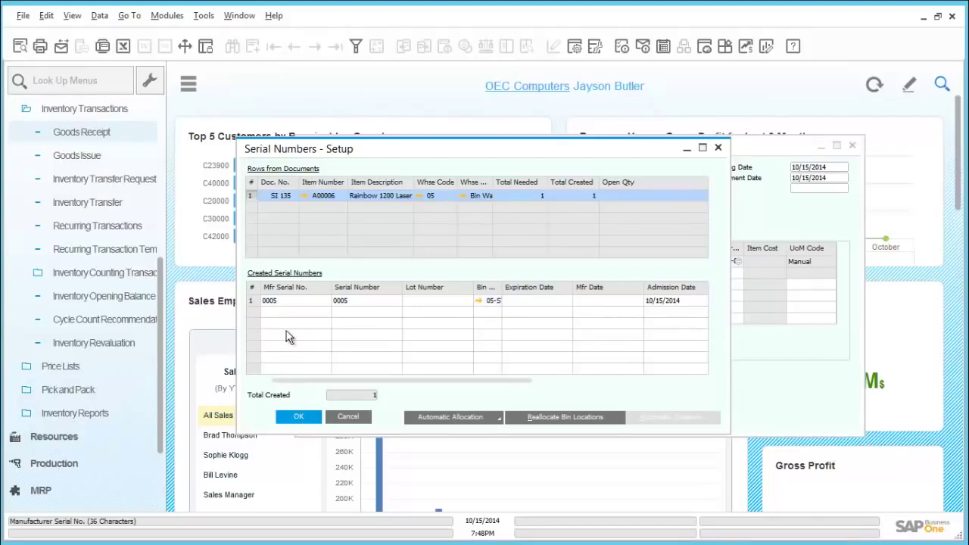
left_click(254, 301)
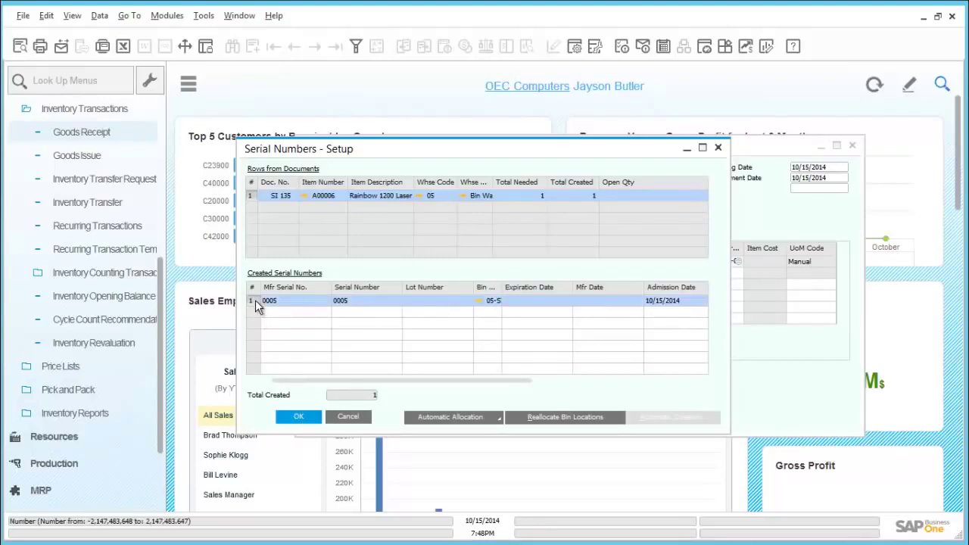
left_click(297, 419)
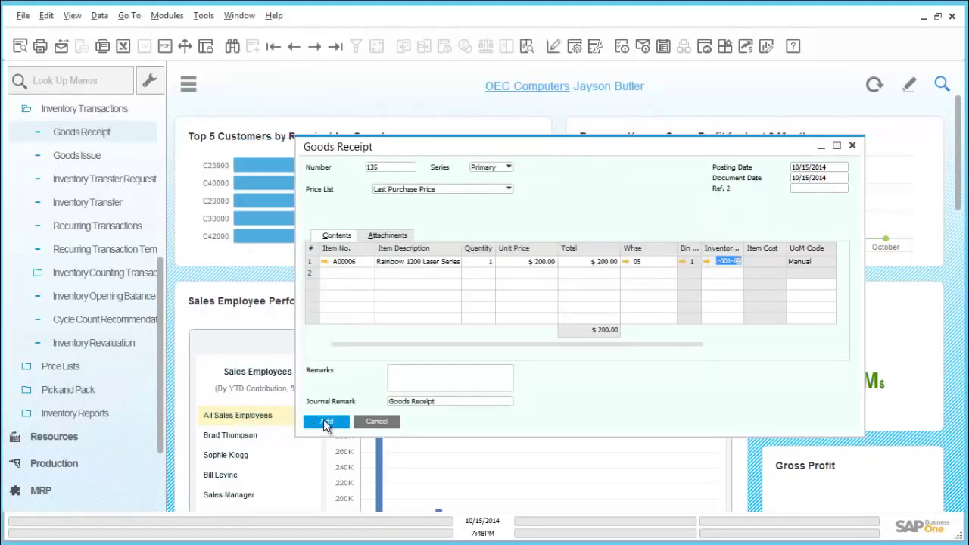
Add the goods receipt, accept that it cannot be changed, and close the Goods Receipt form
left_click(323, 421)
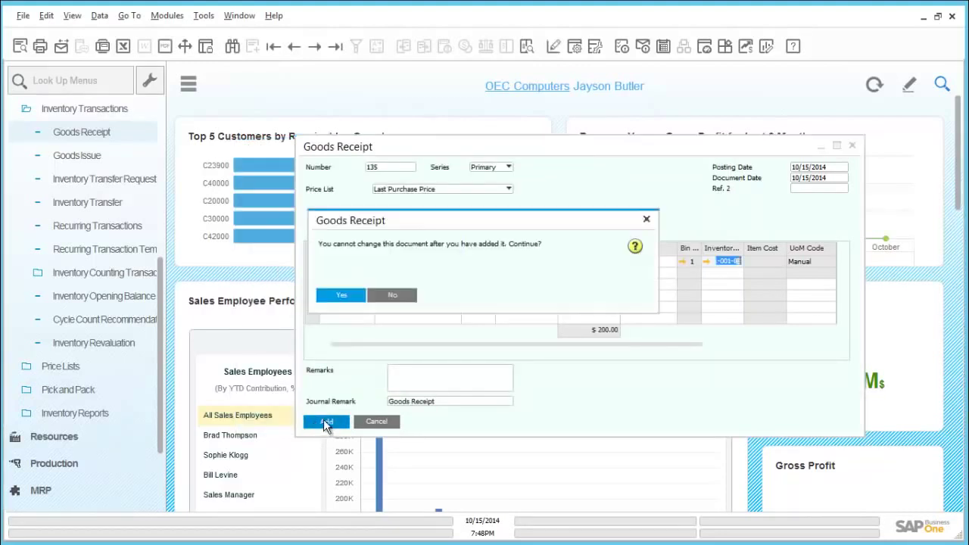
left_click(346, 296)
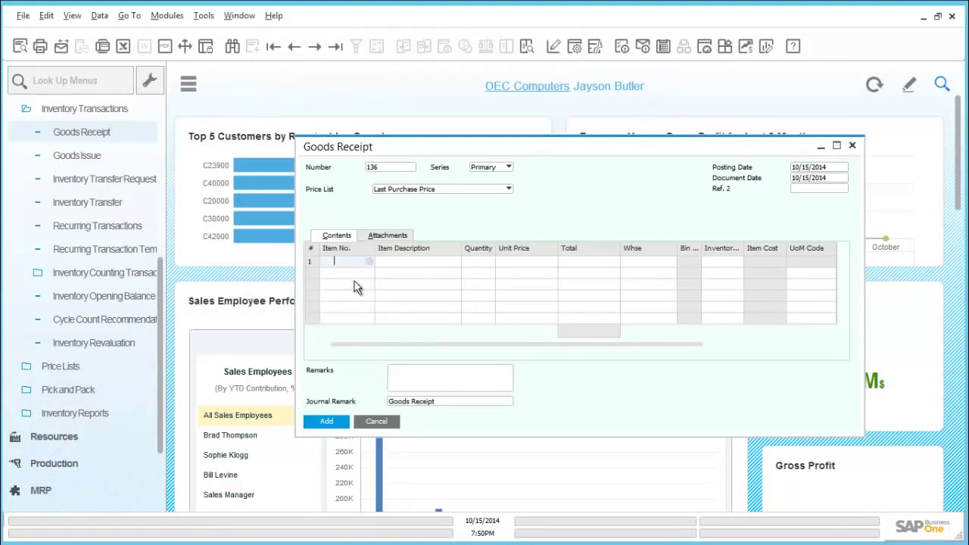
left_click(853, 146)
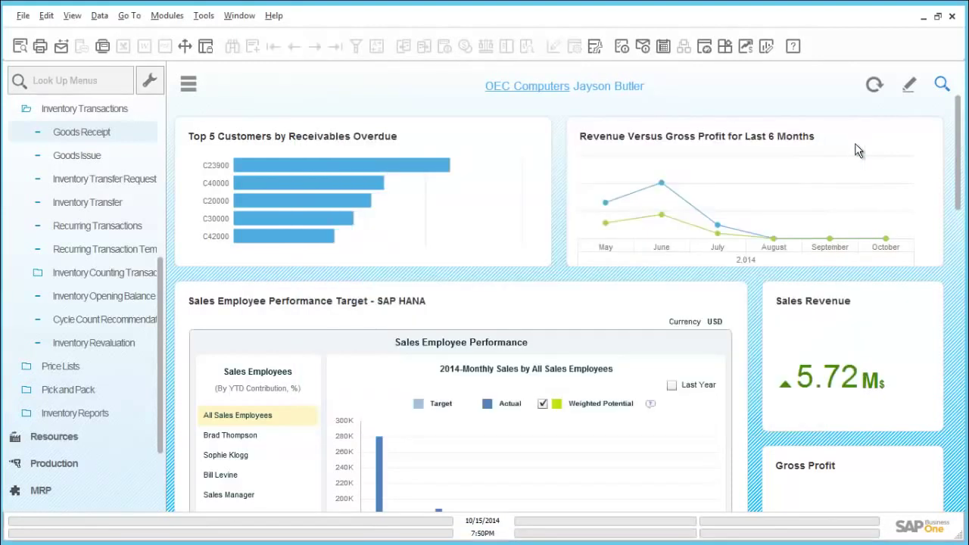
Run the Bin Location Content List from the Inventory Reports with its default selection criteria
left_click(188, 86)
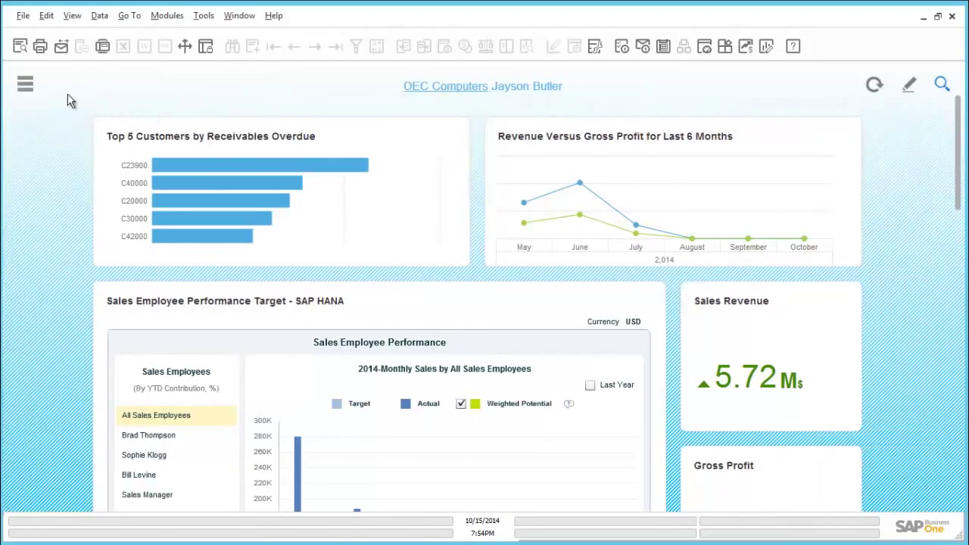
left_click(26, 84)
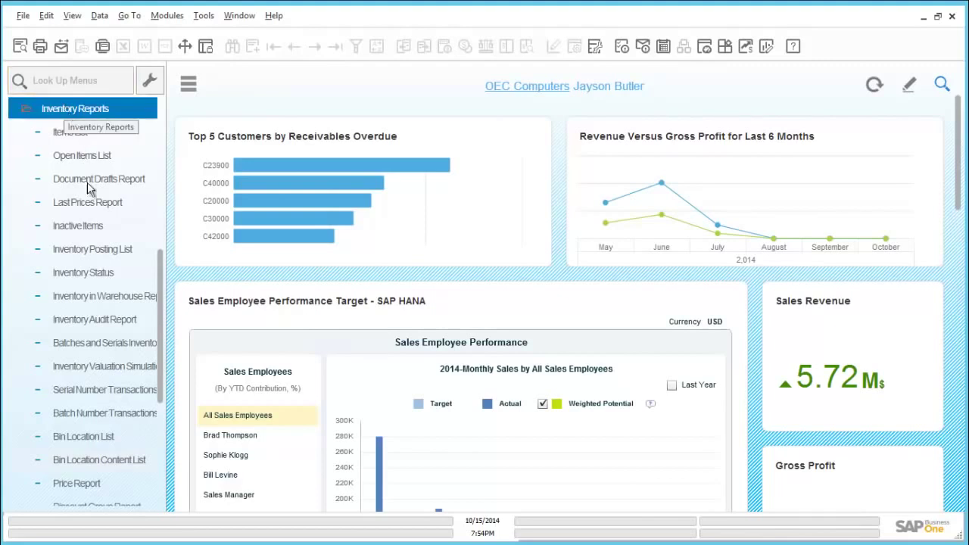
left_click(126, 458)
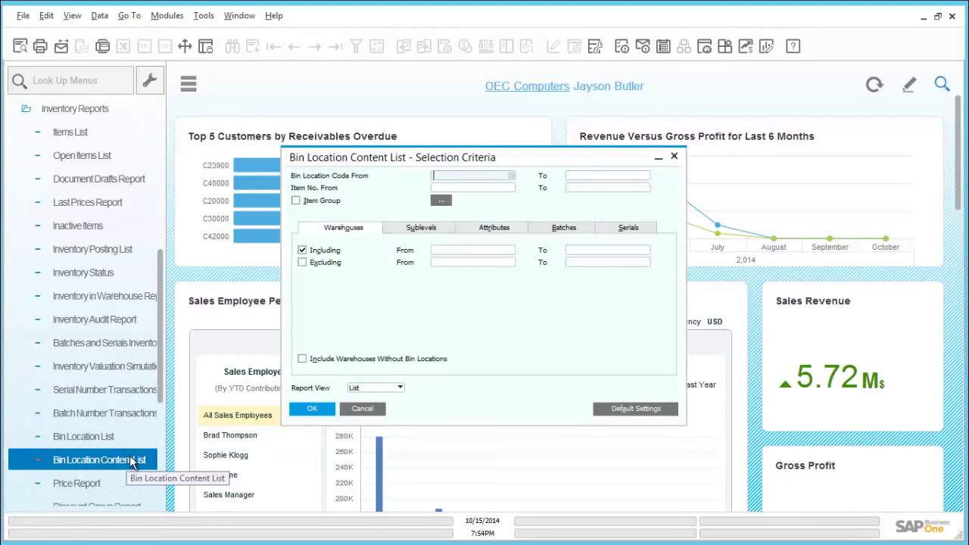
left_click(320, 410)
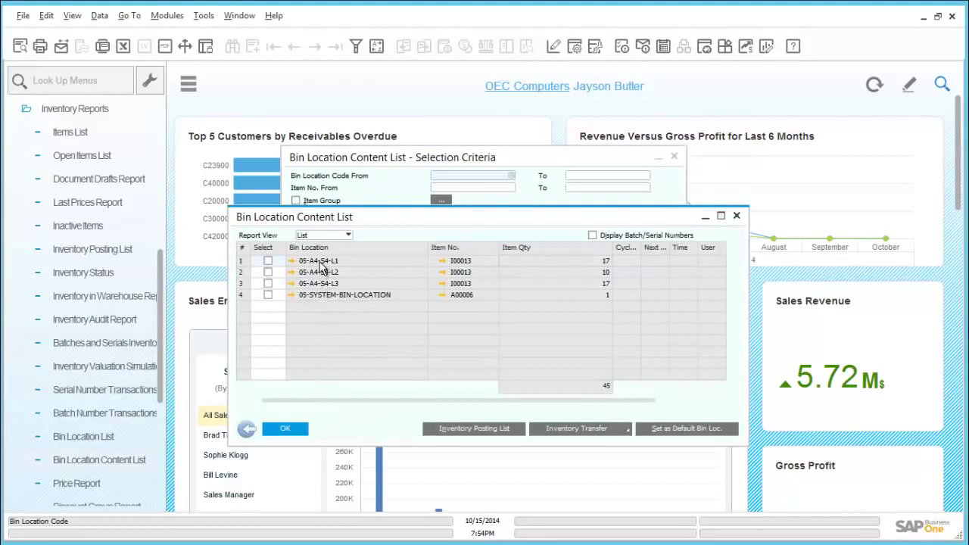
Examine the master data of 05-SYSTEM-BIN-LOCATION and the serial numbers stored there, and return to the content list
left_click(292, 294)
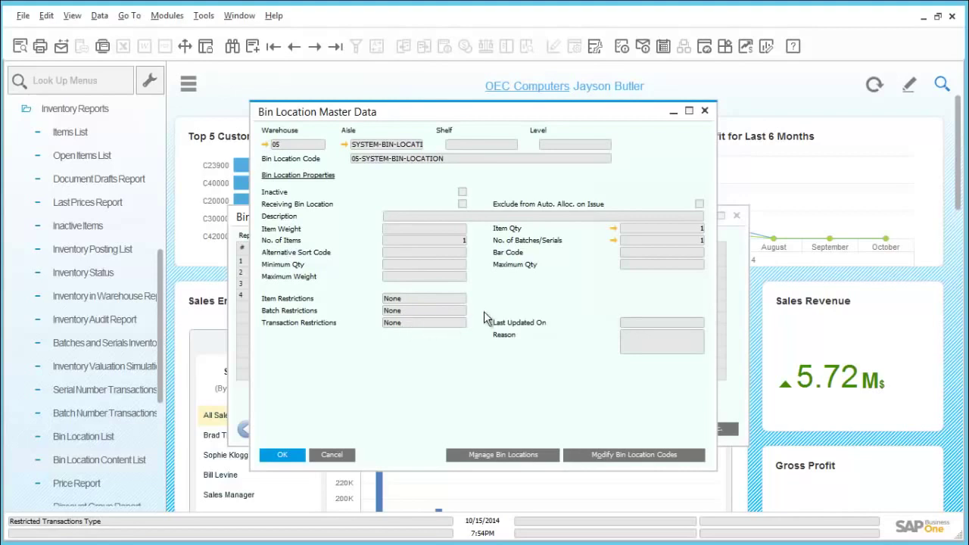
left_click(612, 241)
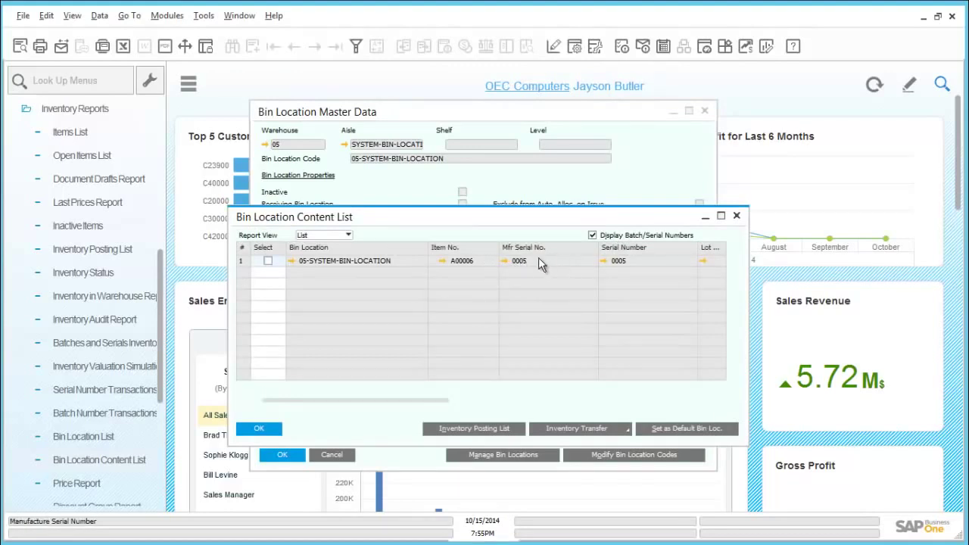
left_click(259, 427)
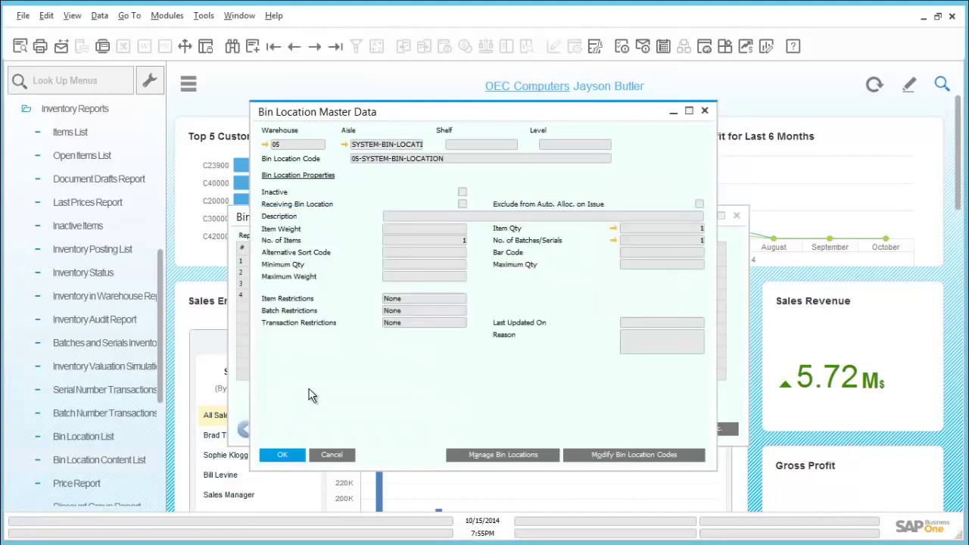
left_click(335, 453)
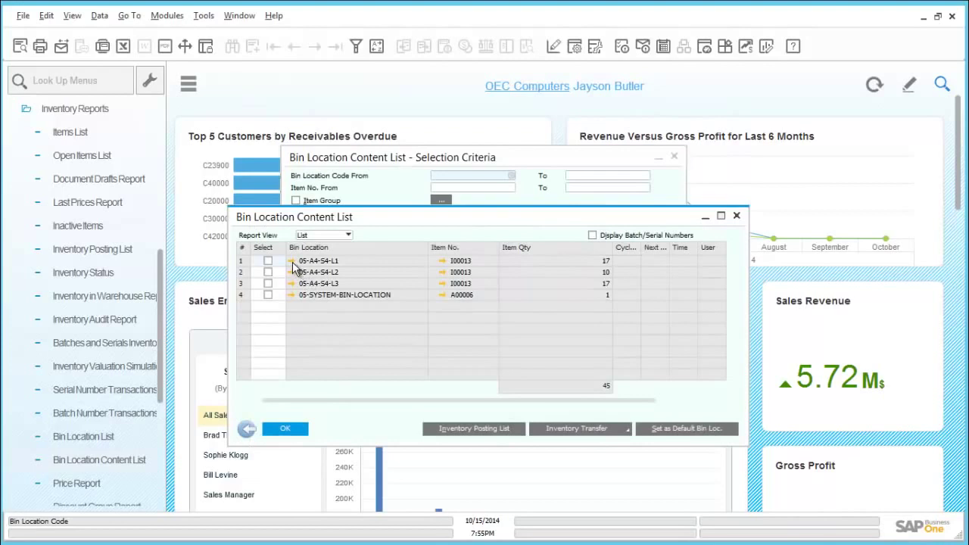
Examine the master data and item quantity of bin location 05-A4-S4-L1, and close the content list
left_click(292, 262)
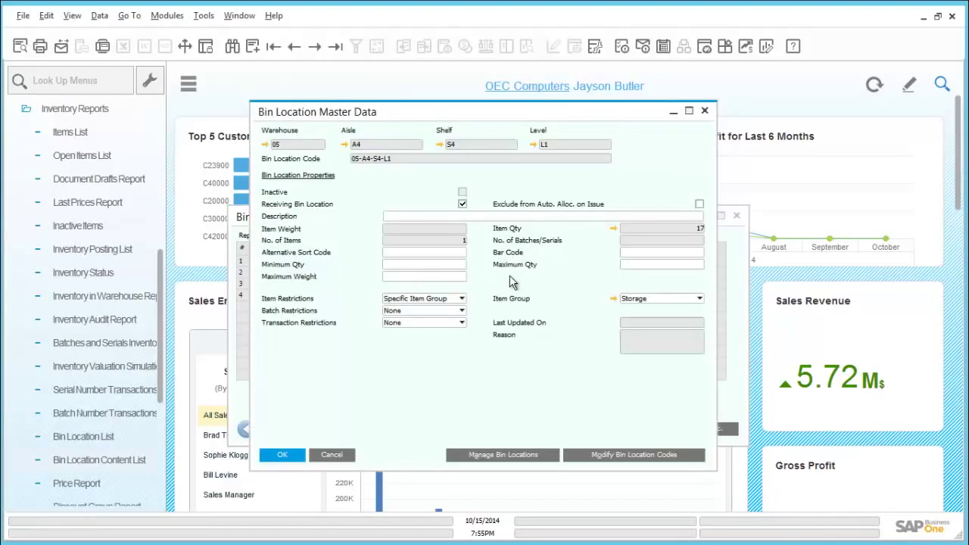
left_click(613, 228)
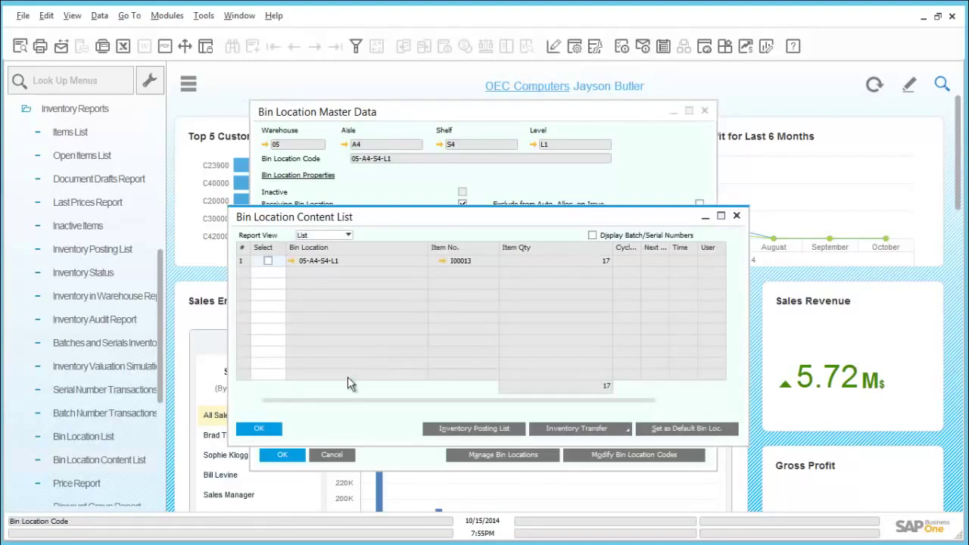
left_click(259, 429)
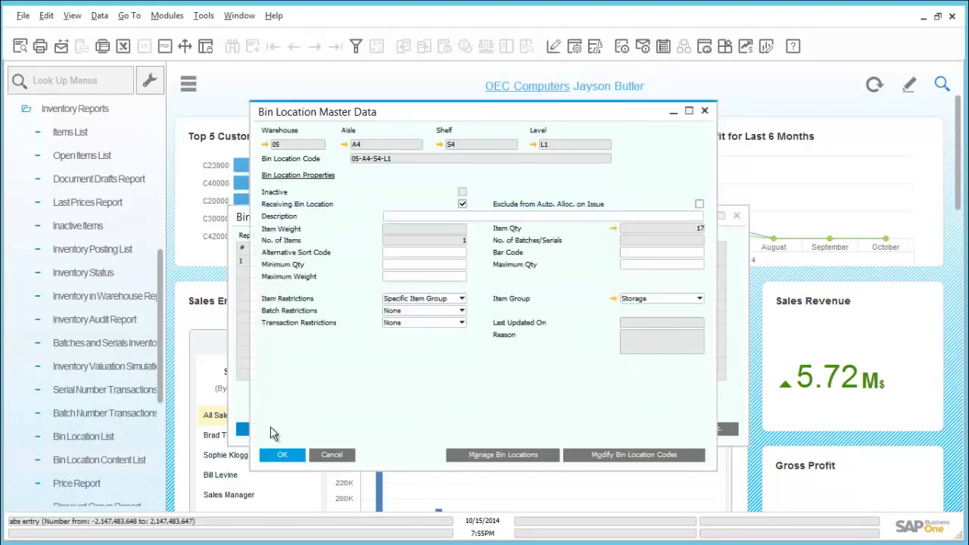
left_click(282, 454)
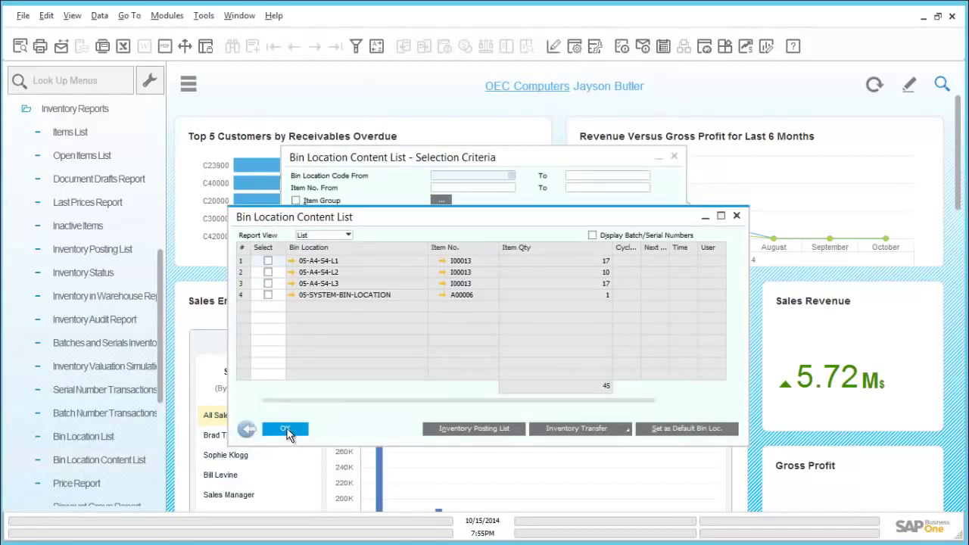
left_click(285, 429)
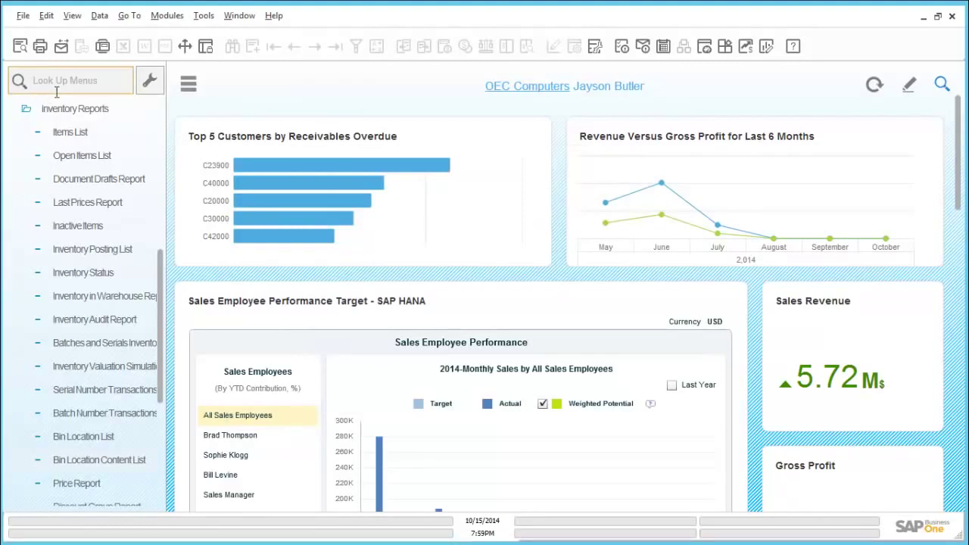
Run the Inventory in Warehouse Report in detailed display for all items, after viewing the item list without choosing a code
left_click(73, 109)
left_click(82, 156)
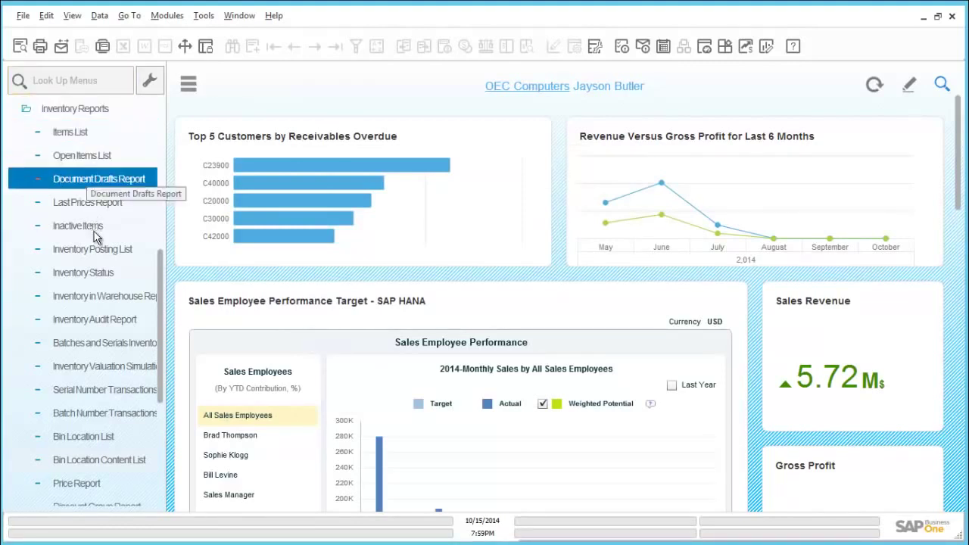
left_click(107, 299)
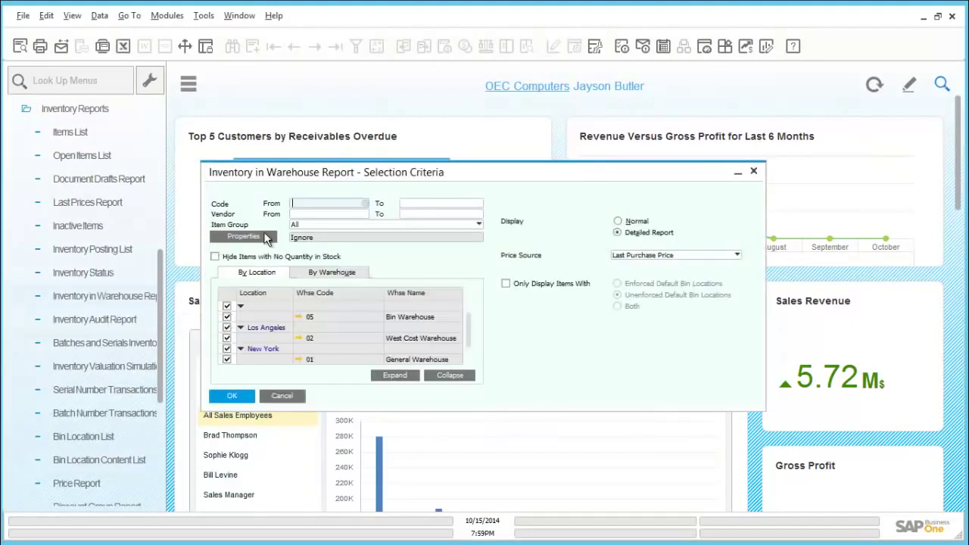
left_click(366, 203)
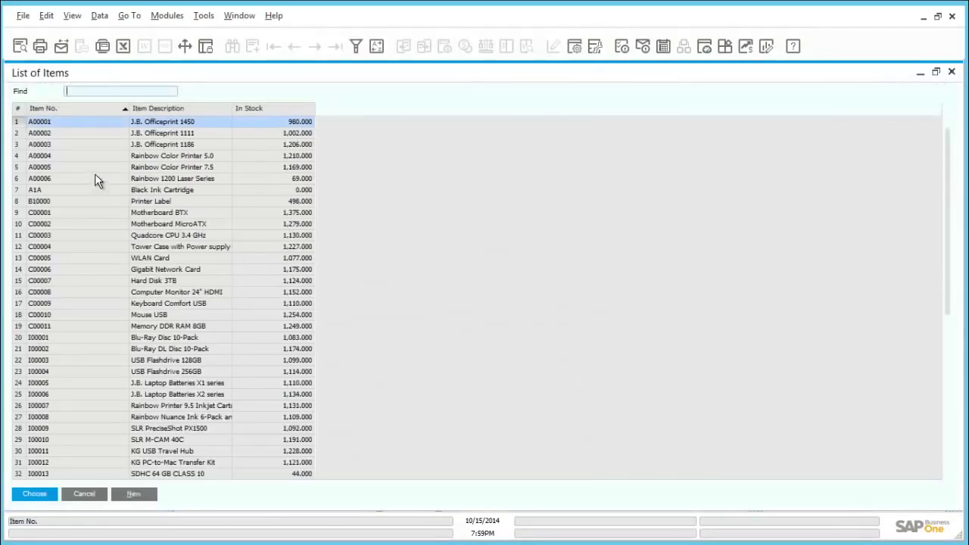
left_click(90, 495)
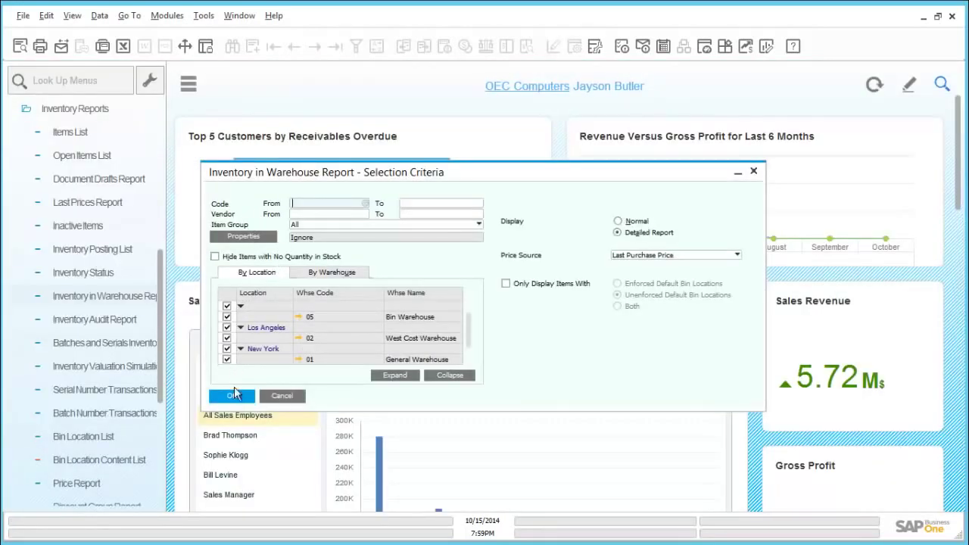
left_click(234, 396)
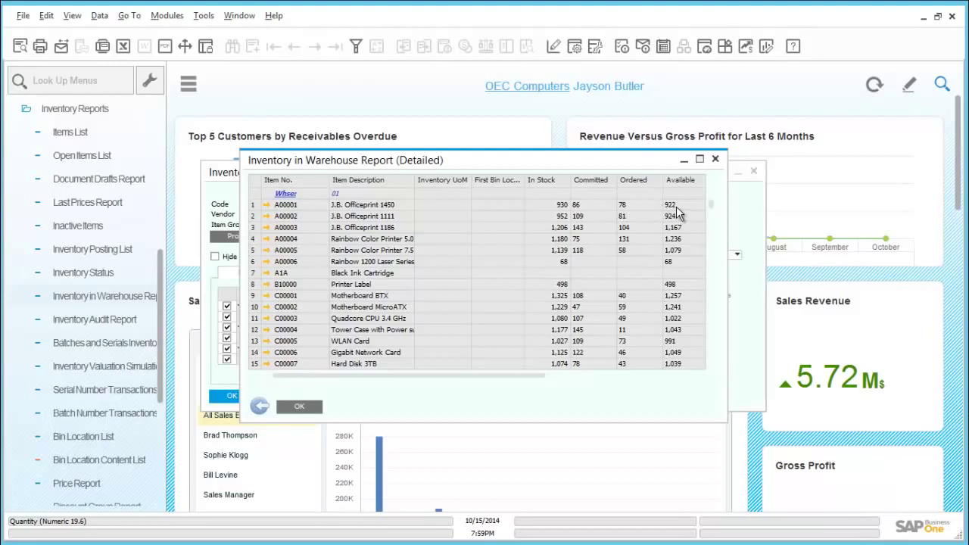
Return to the selection criteria and run the Inventory in Warehouse Report in normal display for all items
left_click(257, 408)
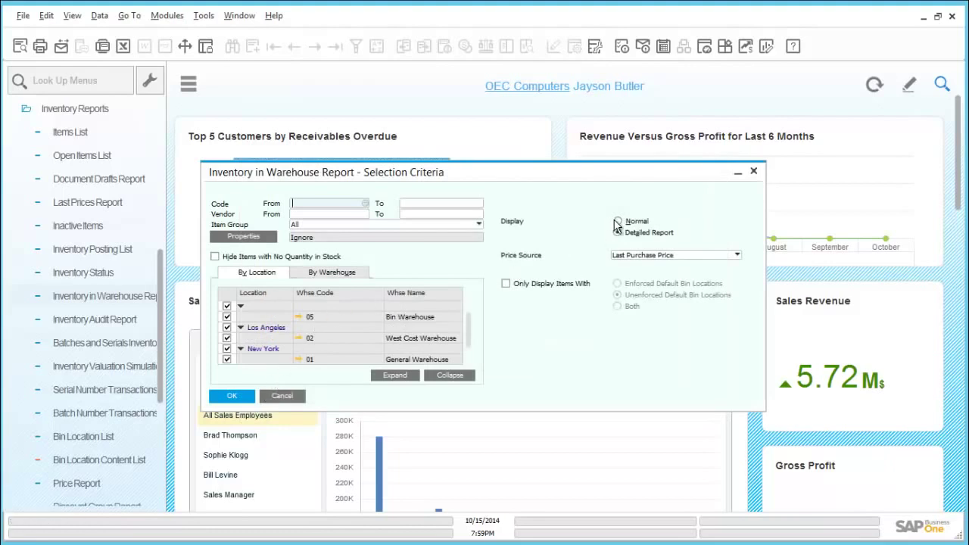
left_click(617, 222)
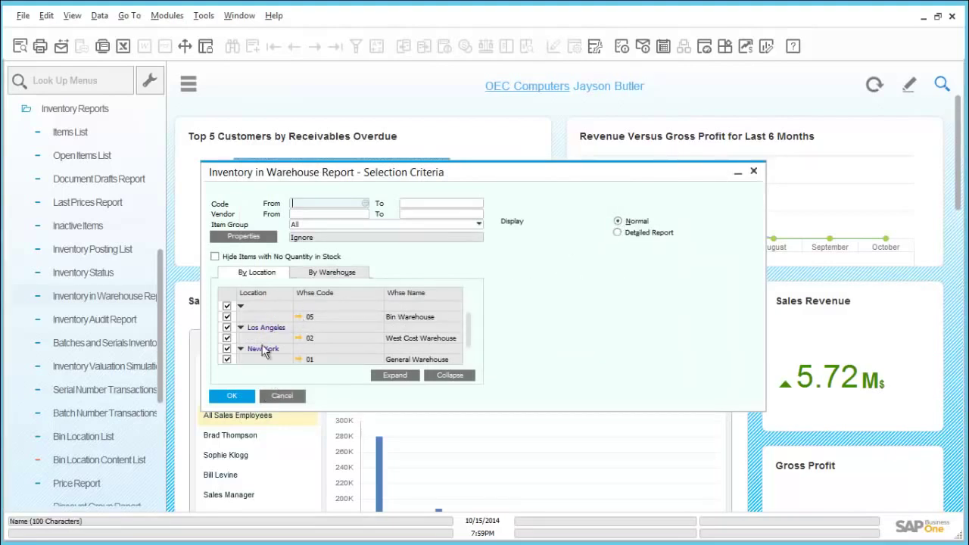
left_click(236, 395)
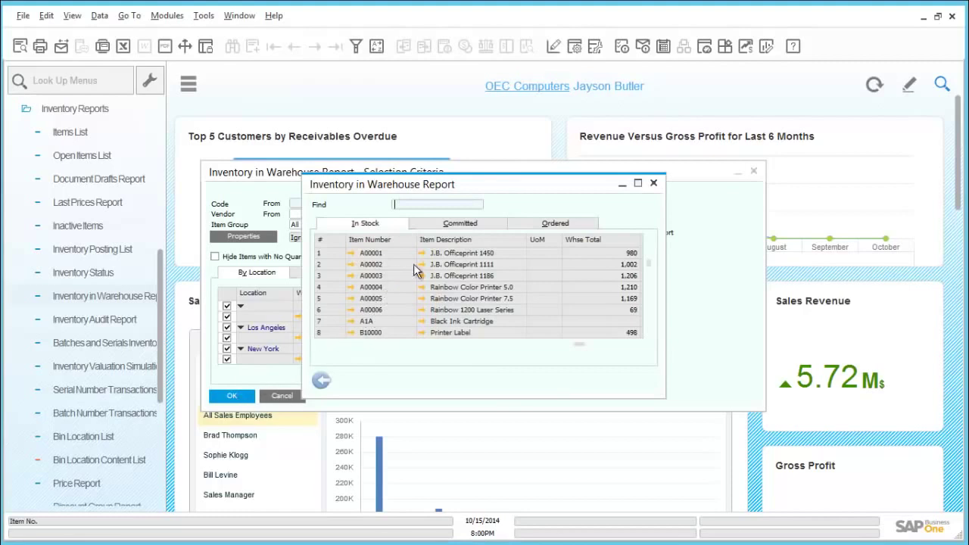
Review the committed, ordered and in-stock quantities per item, and close the Inventory in Warehouse Report
left_click(464, 224)
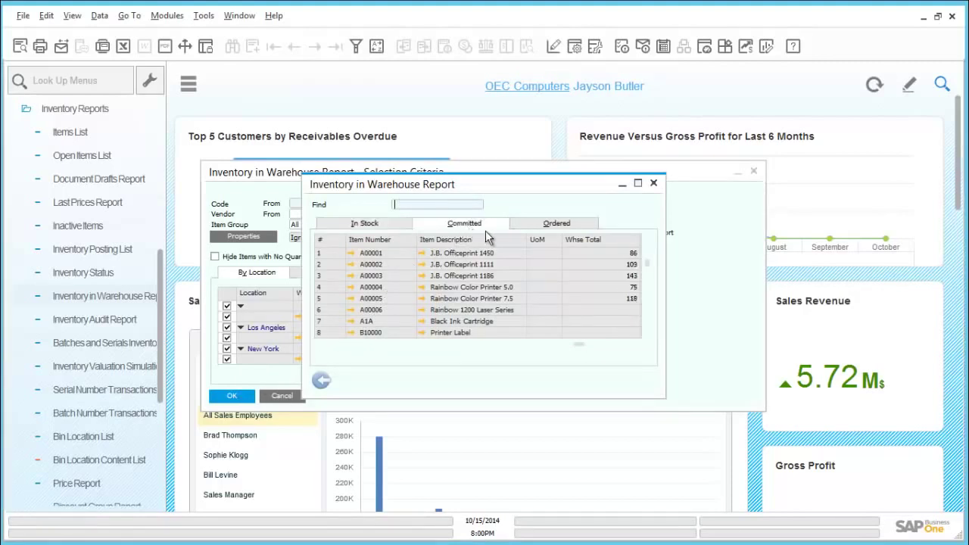
left_click(523, 225)
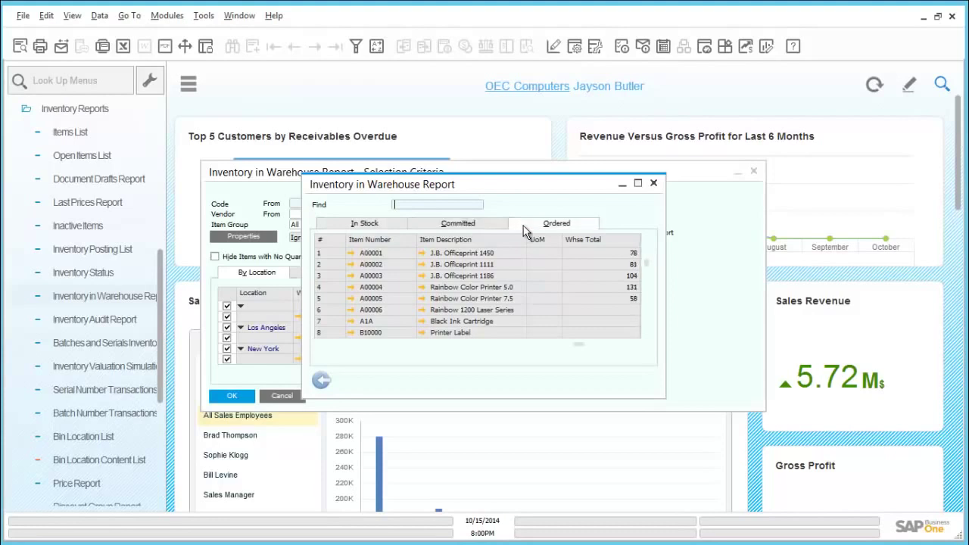
left_click(365, 226)
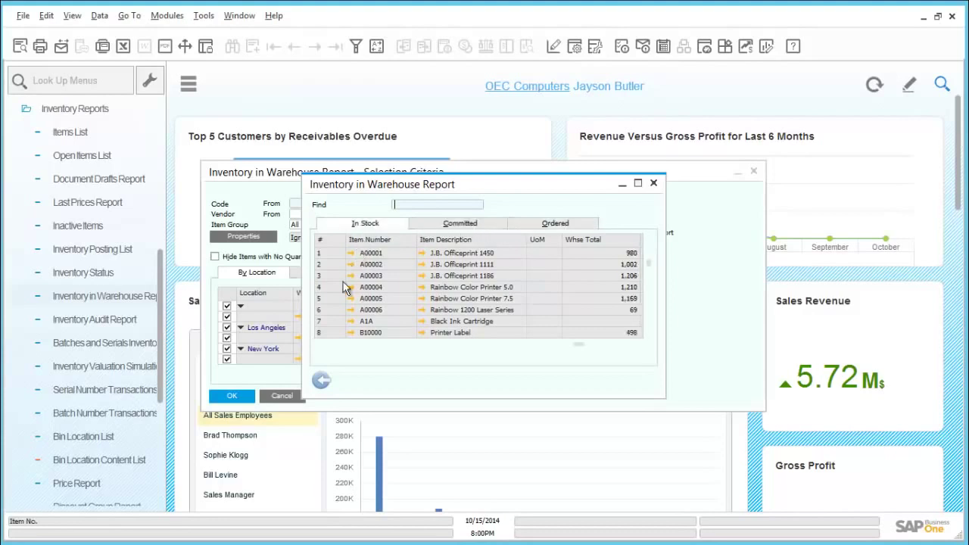
left_click(321, 380)
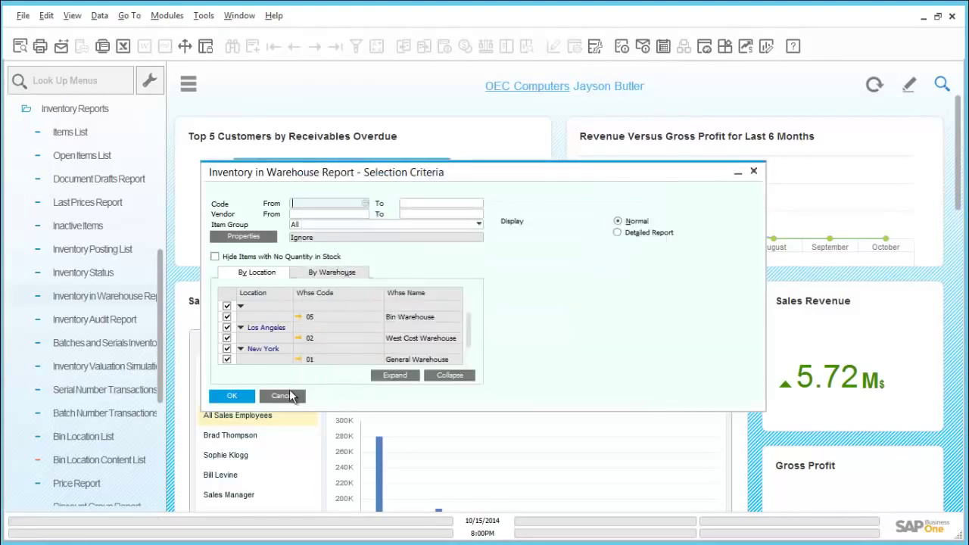
left_click(289, 391)
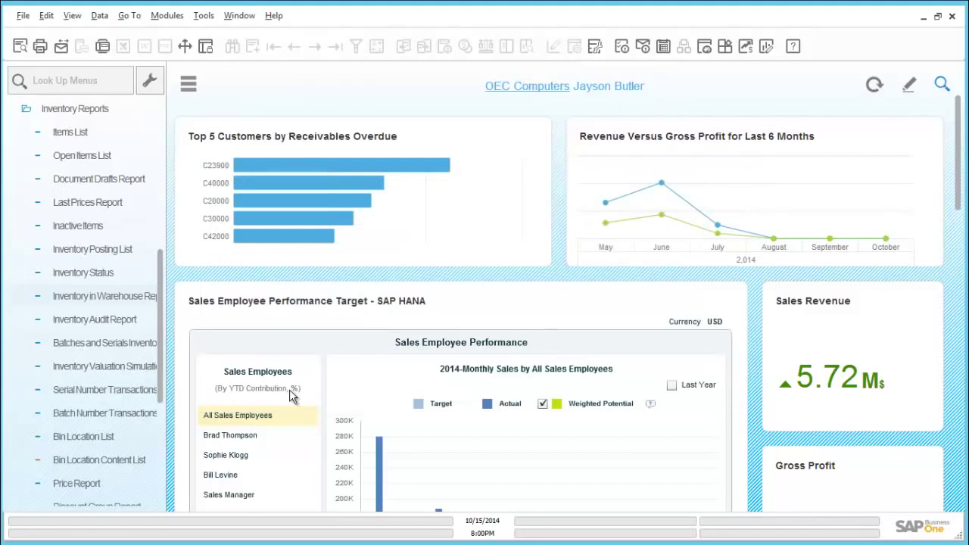
left_click(120, 322)
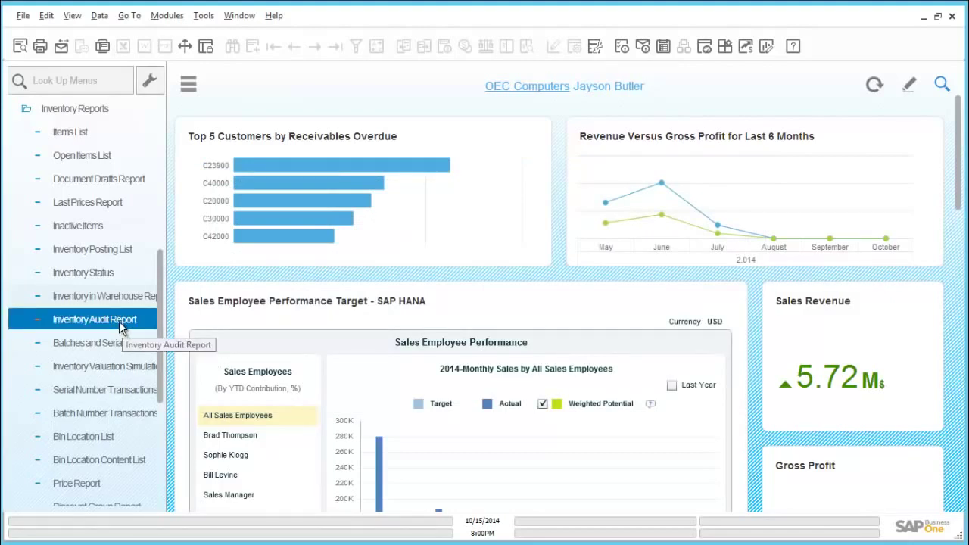
left_click(123, 343)
left_click(125, 367)
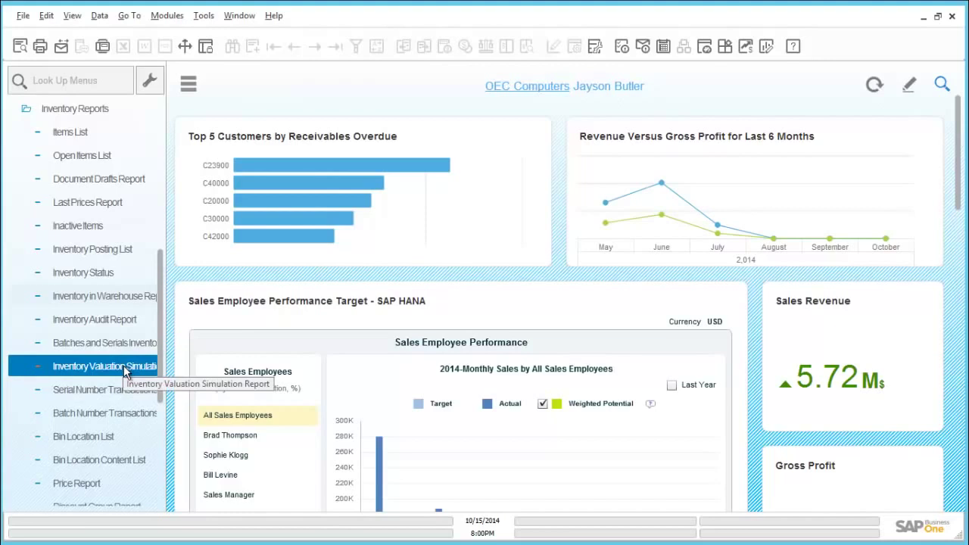
left_click(121, 390)
left_click(112, 415)
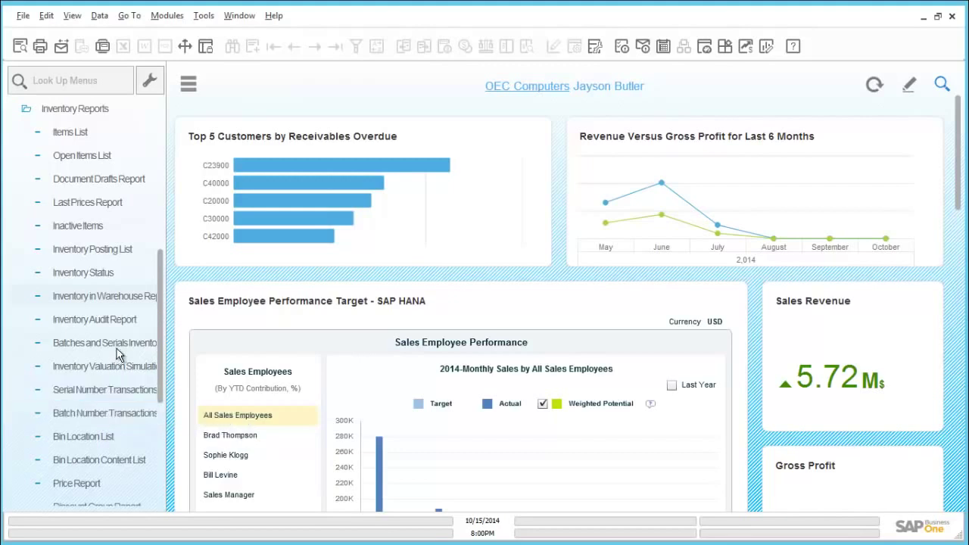
Open the Inventory Audit Report and set the start of its system date range to 01/01/2014
left_click(118, 320)
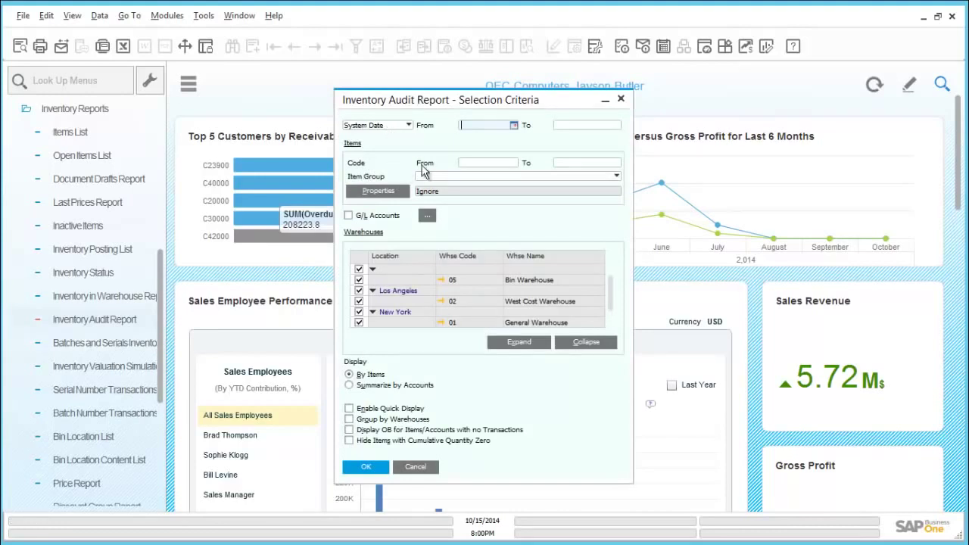
left_click(513, 125)
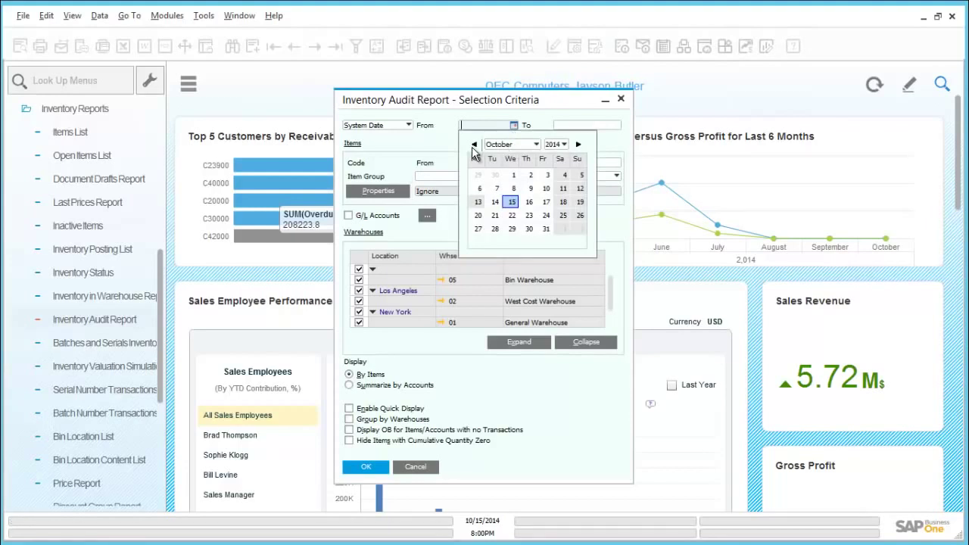
left_click(511, 144)
left_click(502, 157)
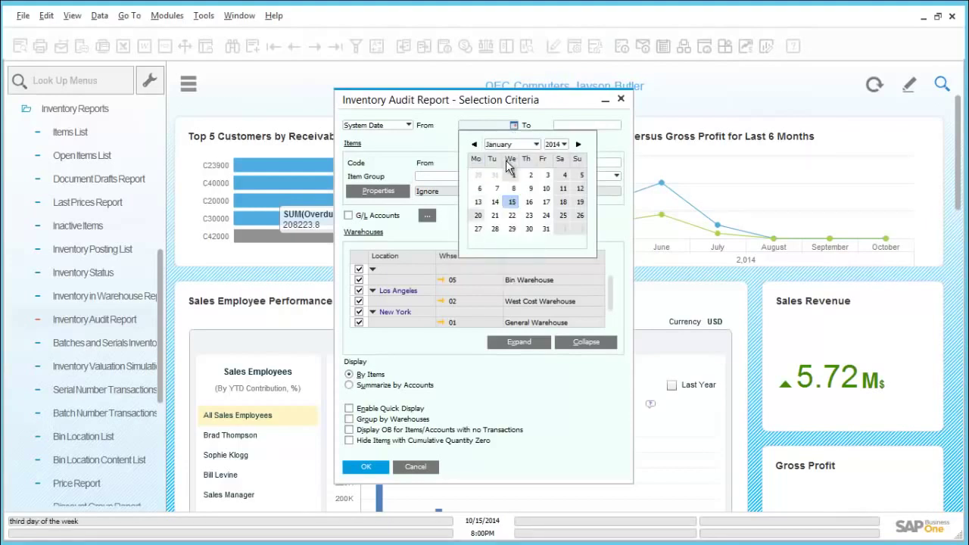
left_click(513, 176)
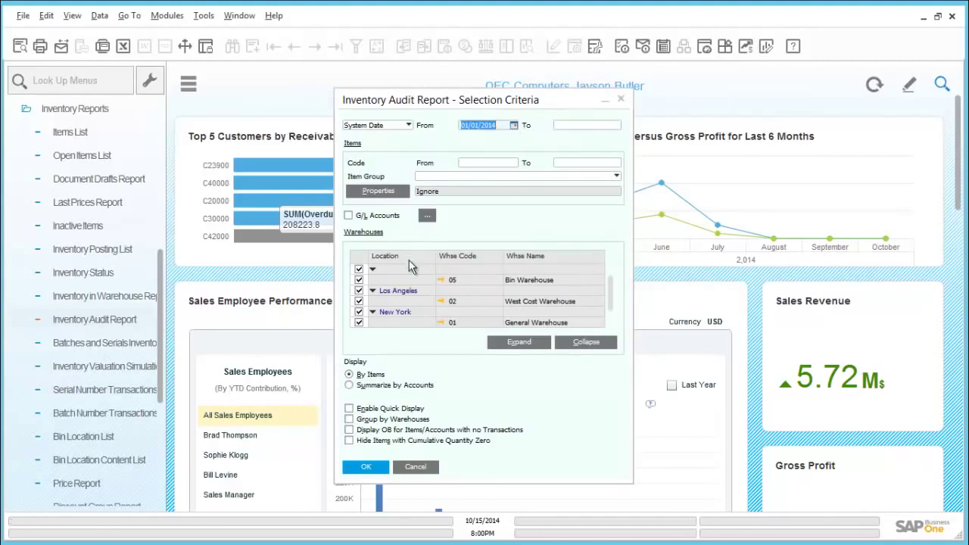
Group the audit report by warehouses and run it for all items and warehouses
left_click(349, 420)
left_click(365, 468)
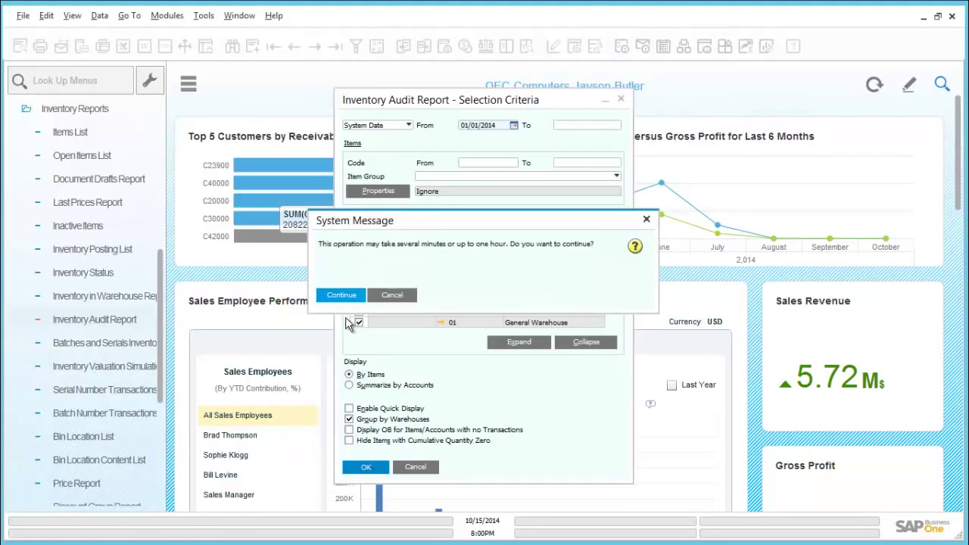
left_click(351, 298)
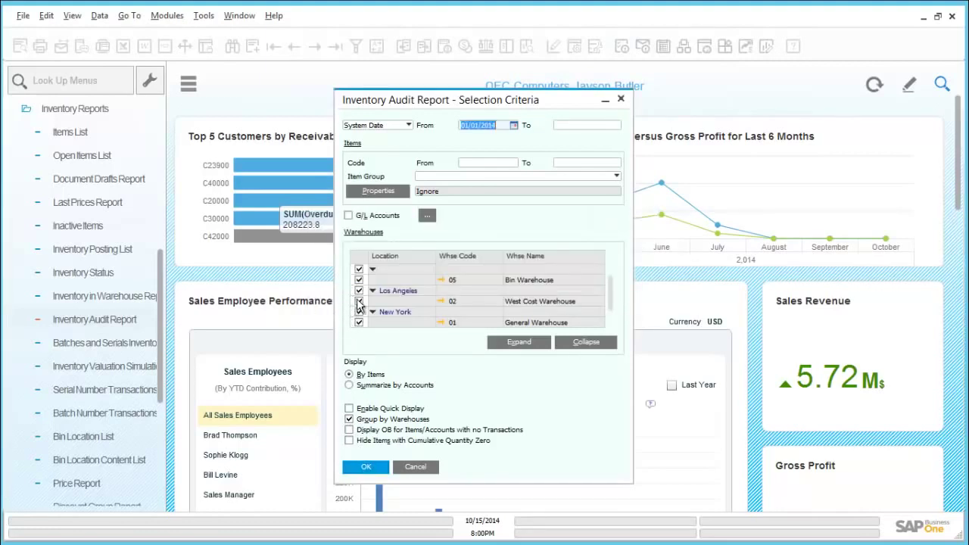
left_click(359, 302)
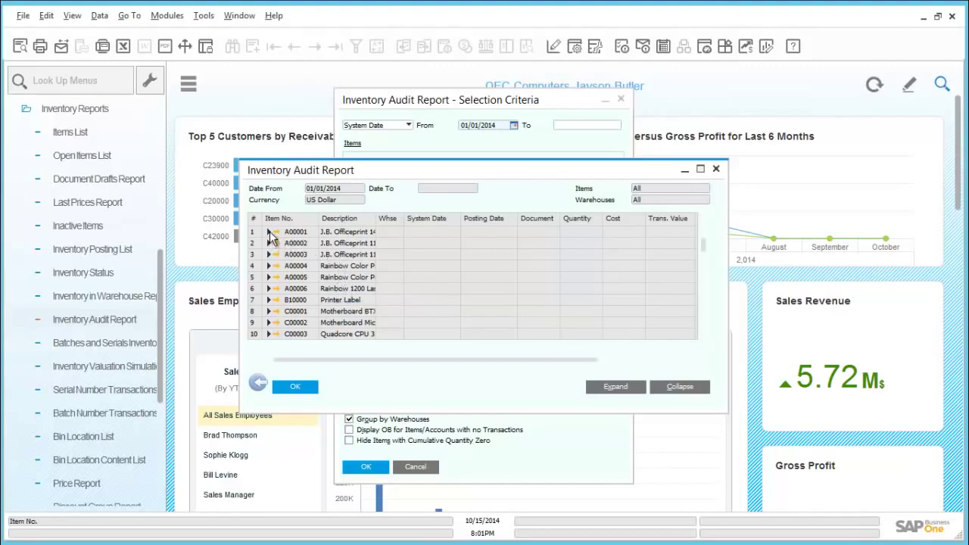
Examine the audit transactions of item A00001 in warehouse 01 in an enlarged report window, and close the report
left_click(270, 233)
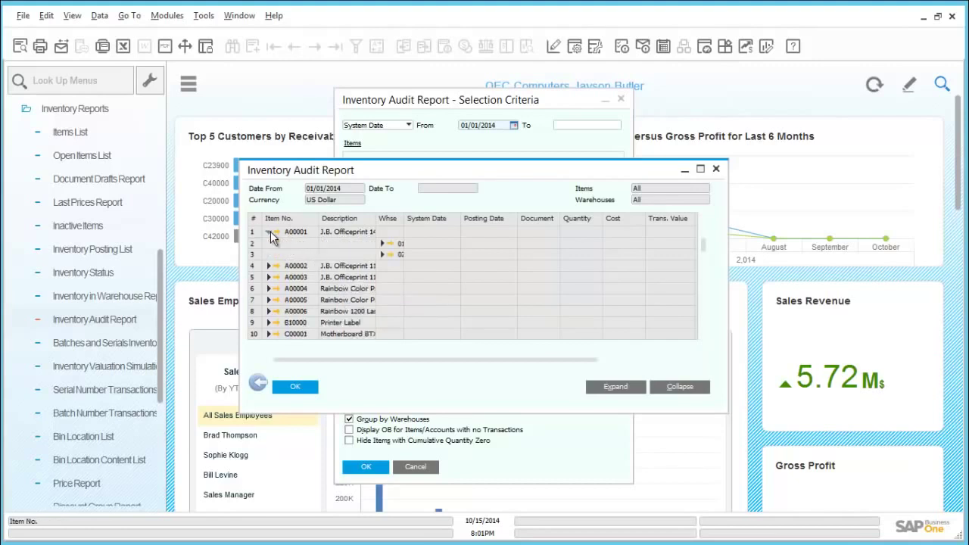
left_click(382, 243)
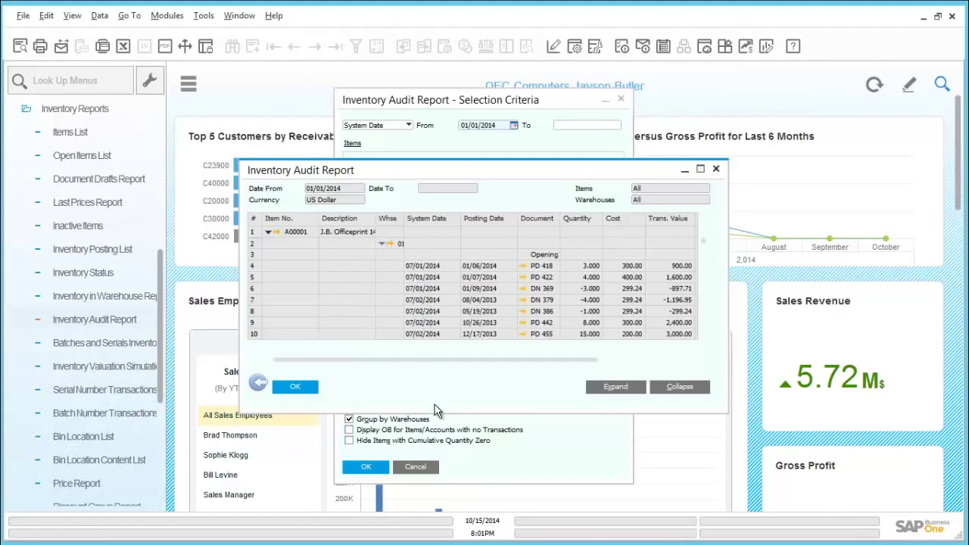
left_click_drag(436, 419, 433, 503)
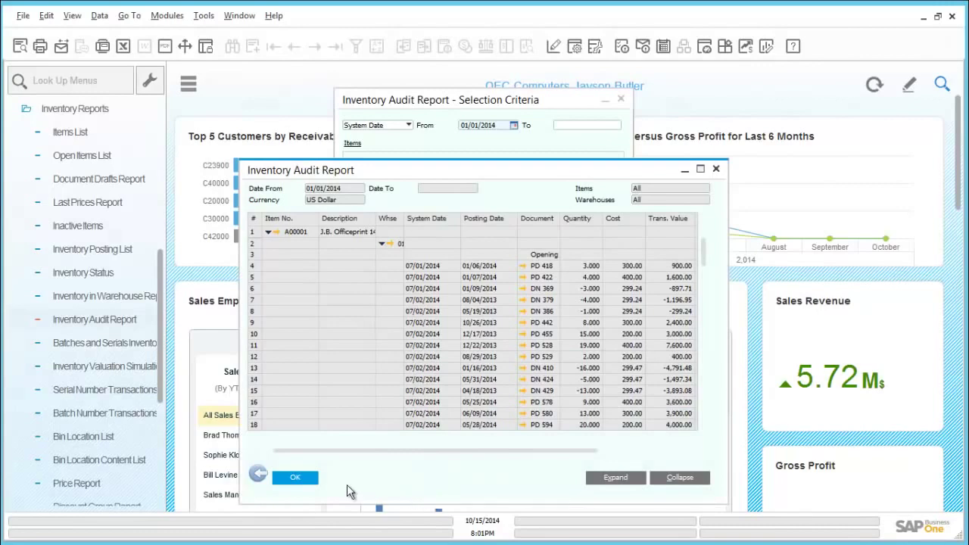
left_click(304, 479)
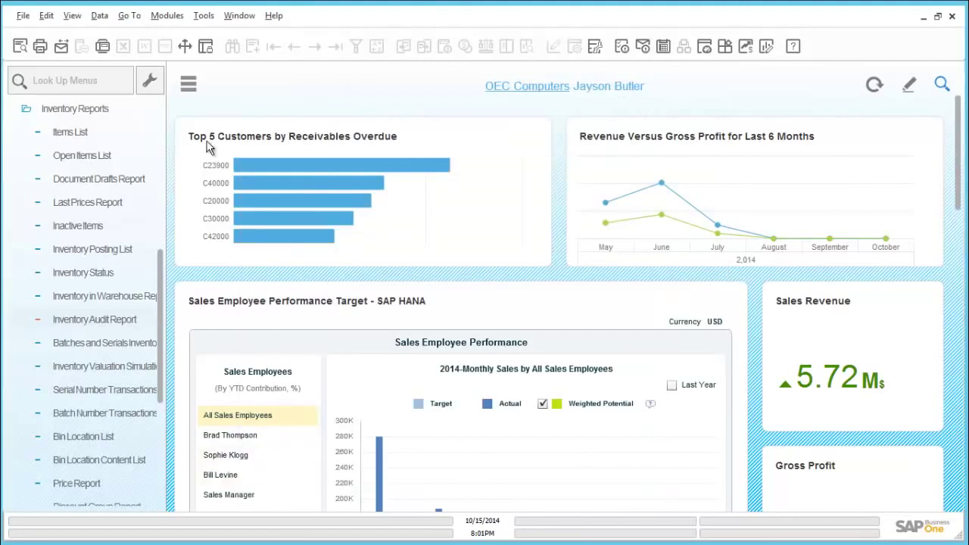
Open a new Inventory Transfer from the inventory transactions and set its destination warehouse to 02
left_click(54, 110)
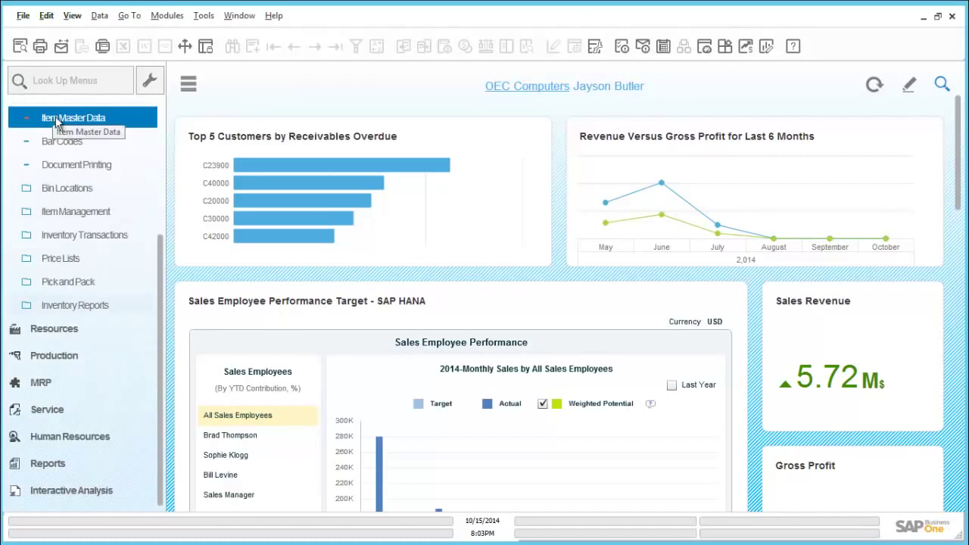
left_click(96, 239)
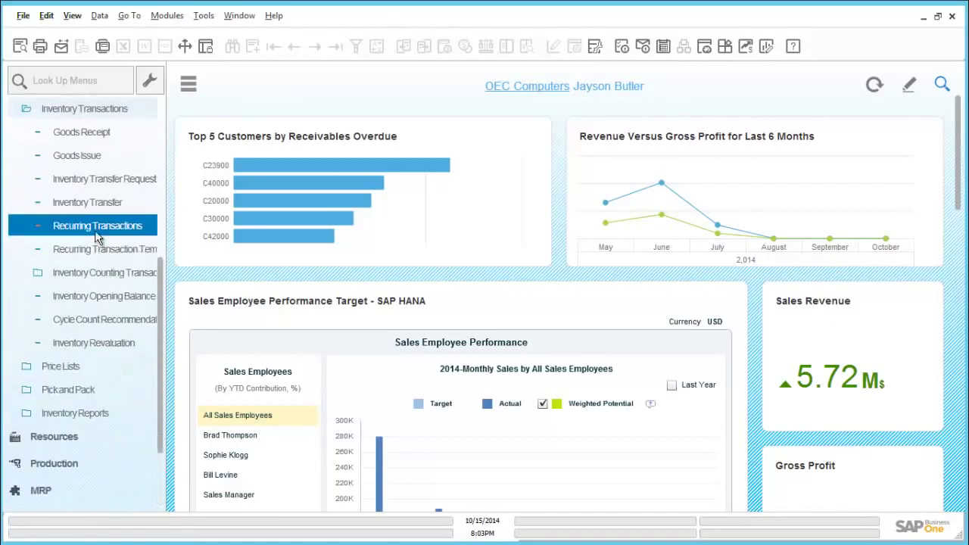
left_click(96, 204)
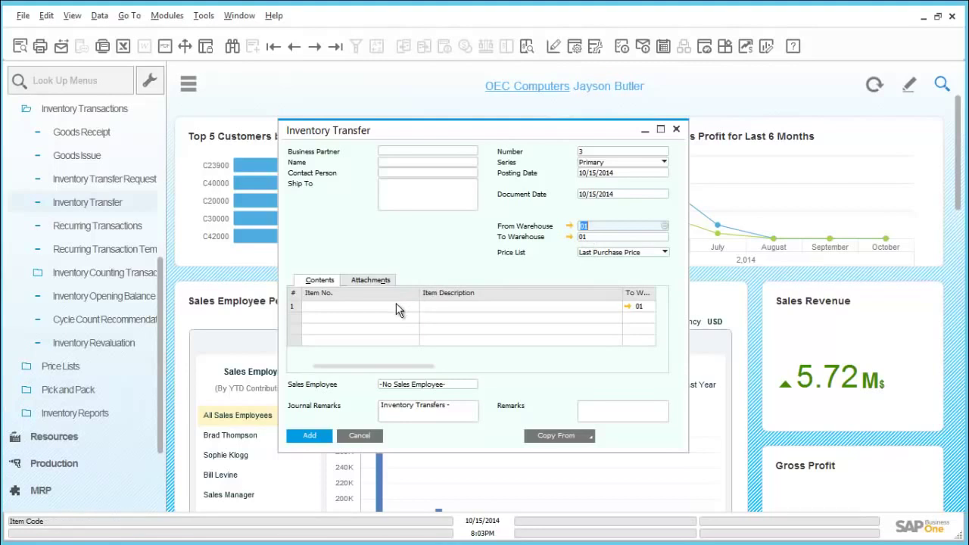
left_click(589, 237)
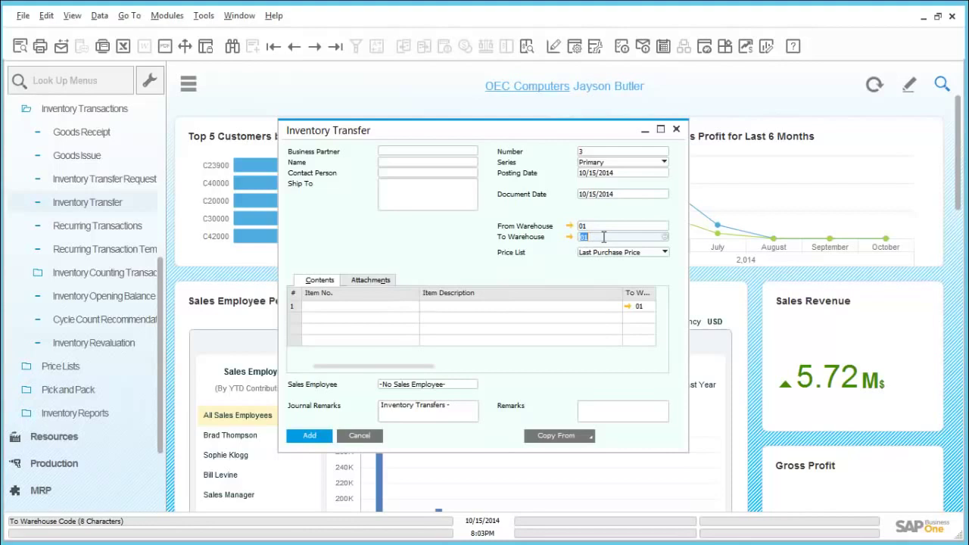
key("BackSpace")
key("Tab")
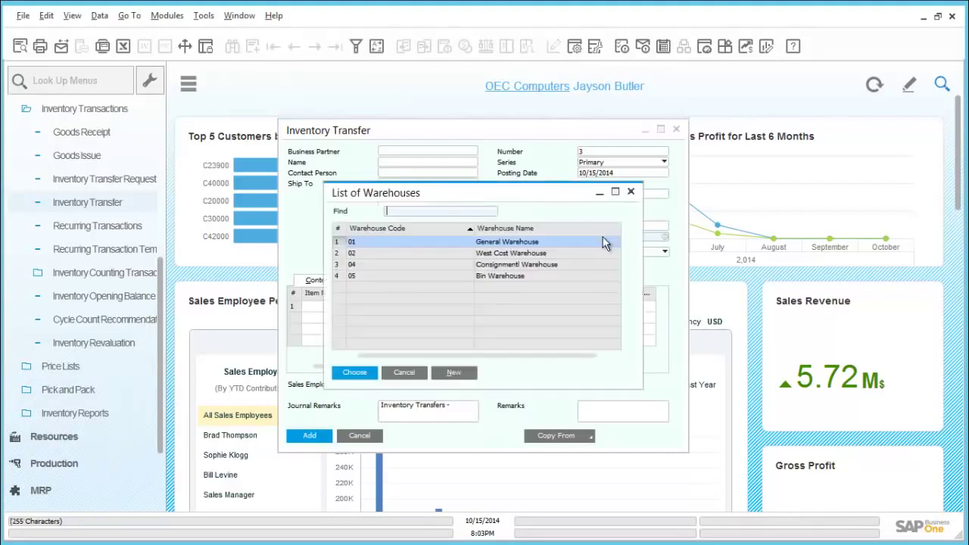
double_click(491, 259)
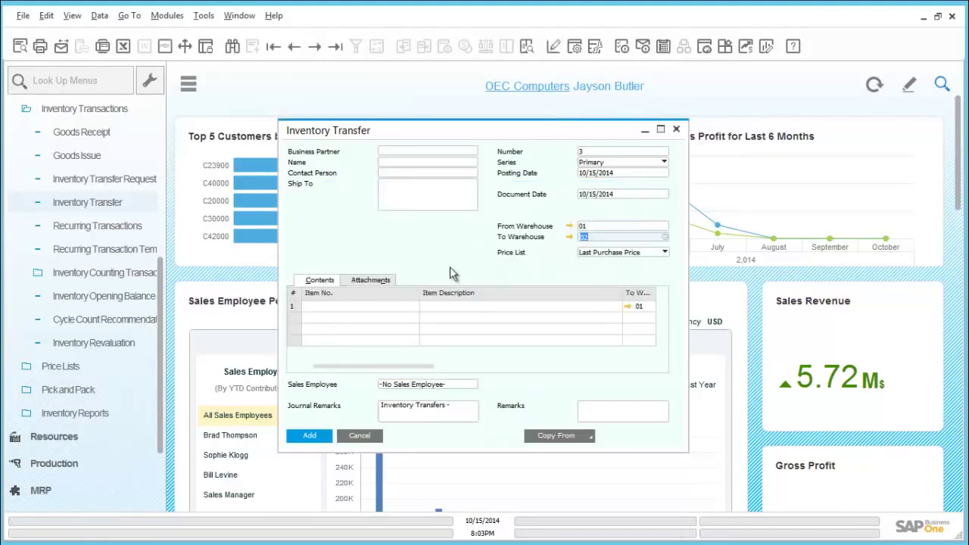
Enter item A00006 on the first line of the inventory transfer and check the remaining line columns
left_click(376, 306)
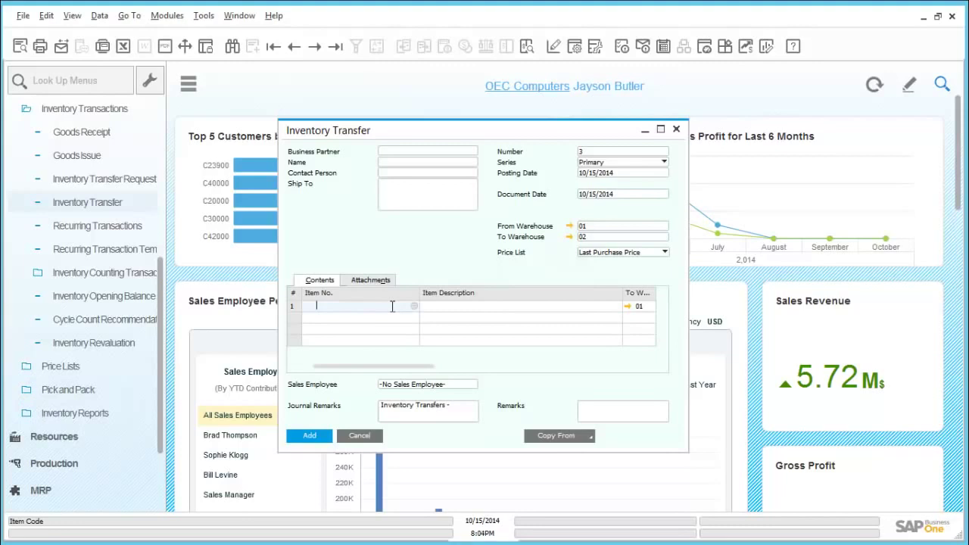
type("a00006")
key("Tab")
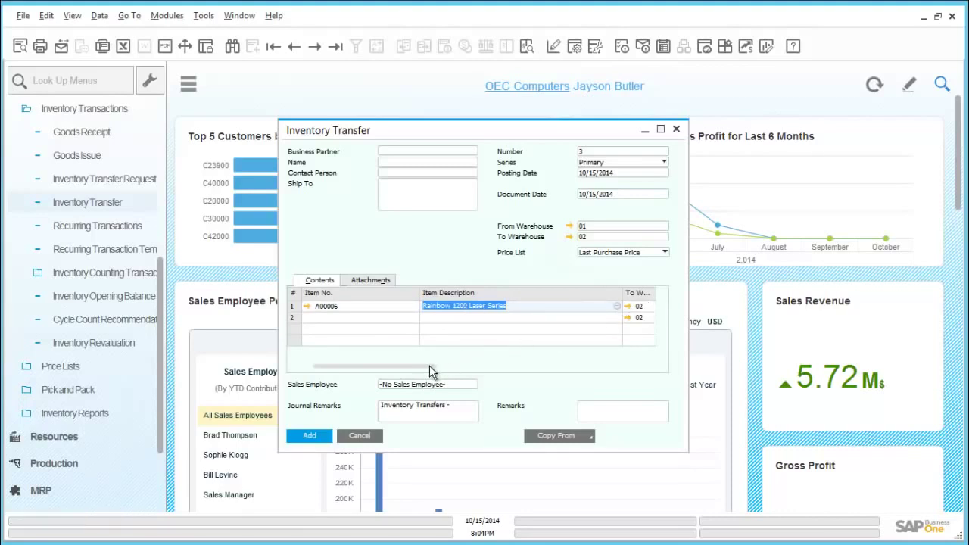
left_click(469, 368)
left_click_drag(469, 368, 352, 371)
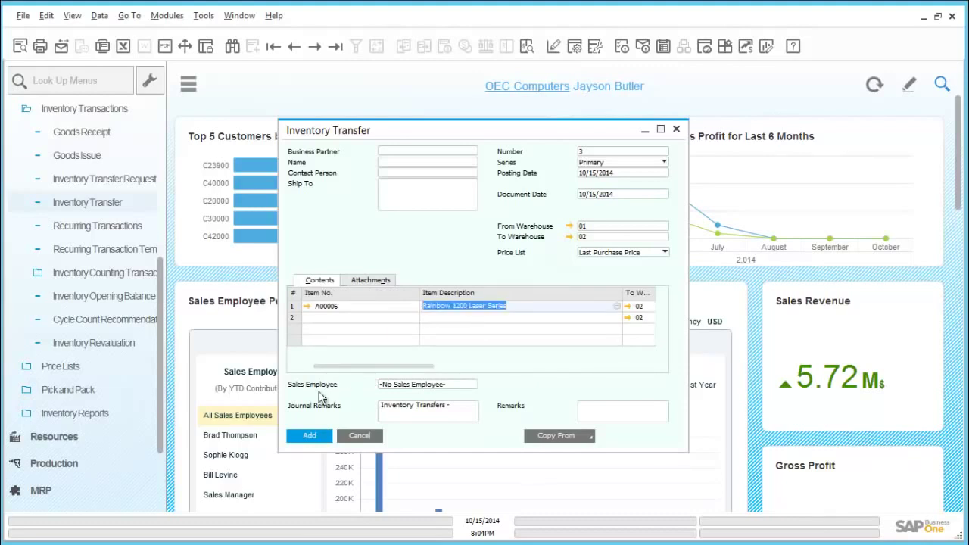
Submit the transfer and, in the serial number selection, assign A6-000285 to the A00006 line and update it
left_click(317, 435)
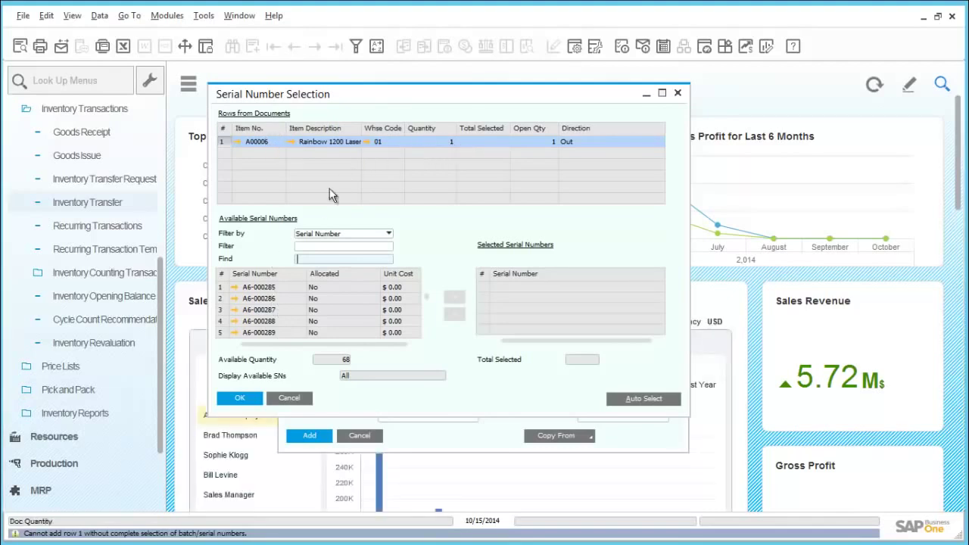
left_click(270, 288)
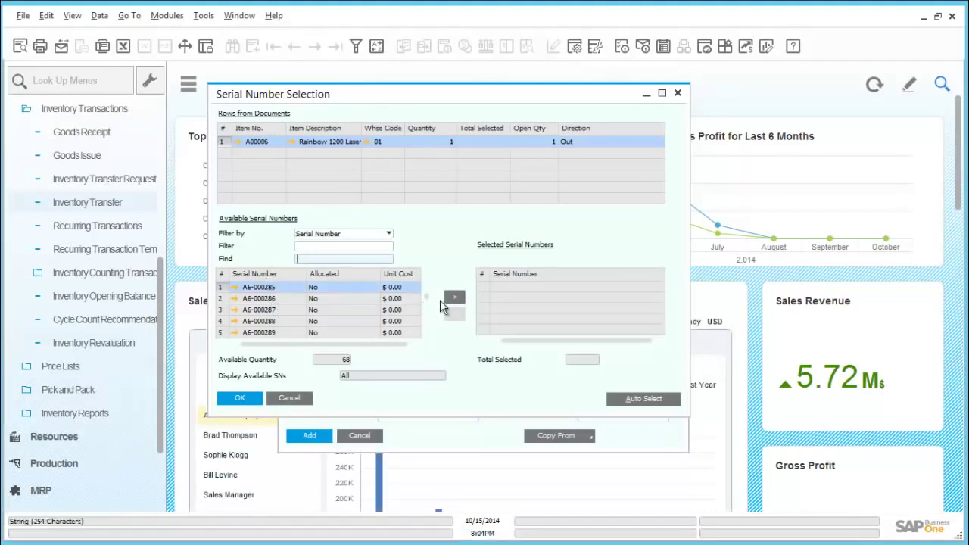
left_click(457, 296)
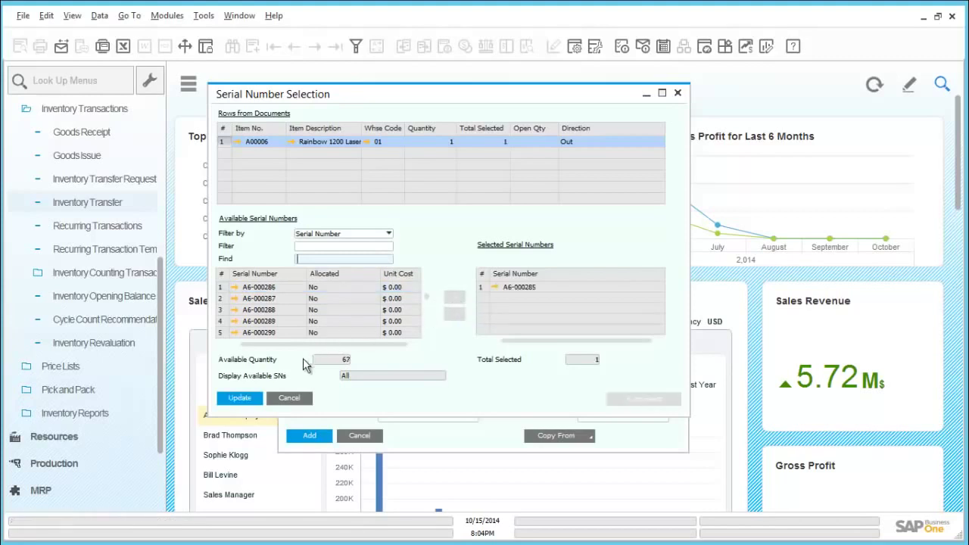
left_click(254, 399)
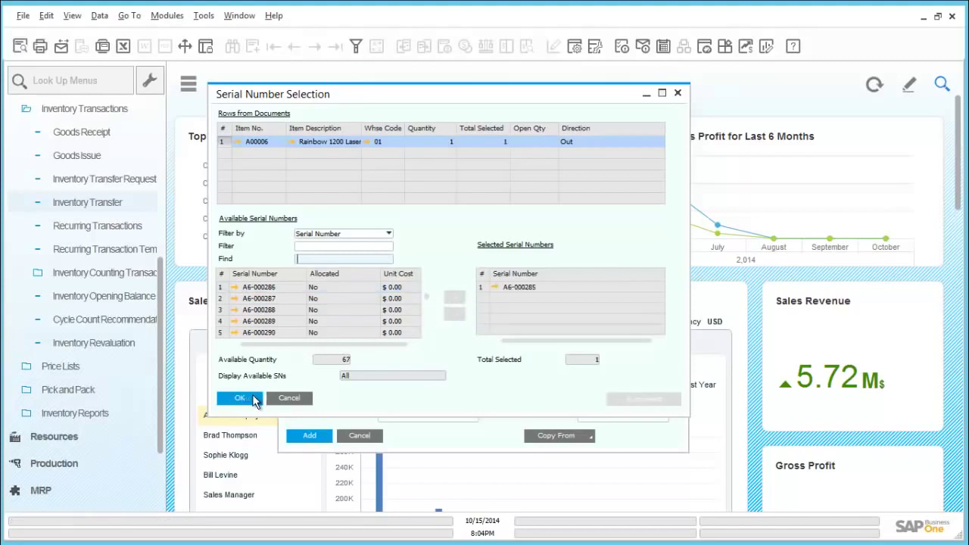
Confirm the serial number selection, add the inventory transfer to warehouse 02, and close the transfer form
left_click(254, 399)
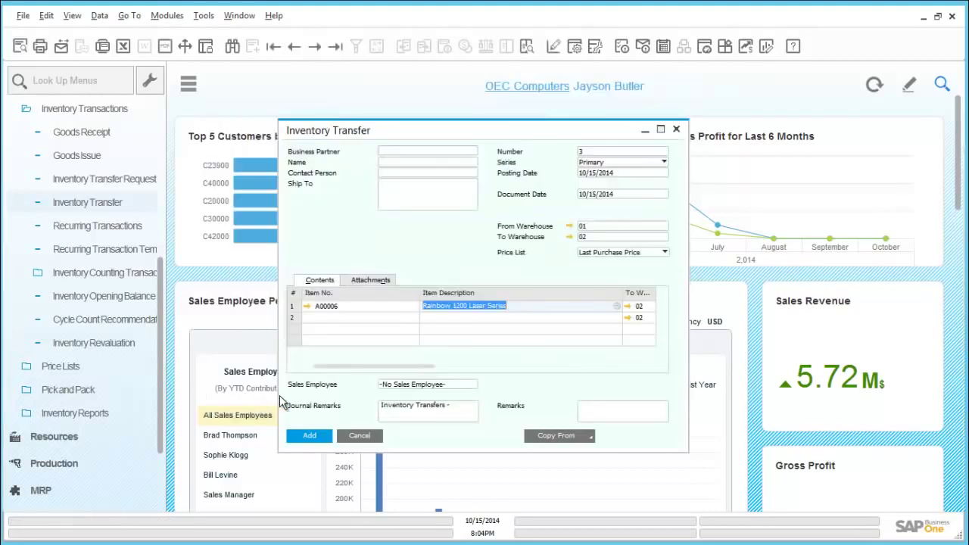
left_click(318, 441)
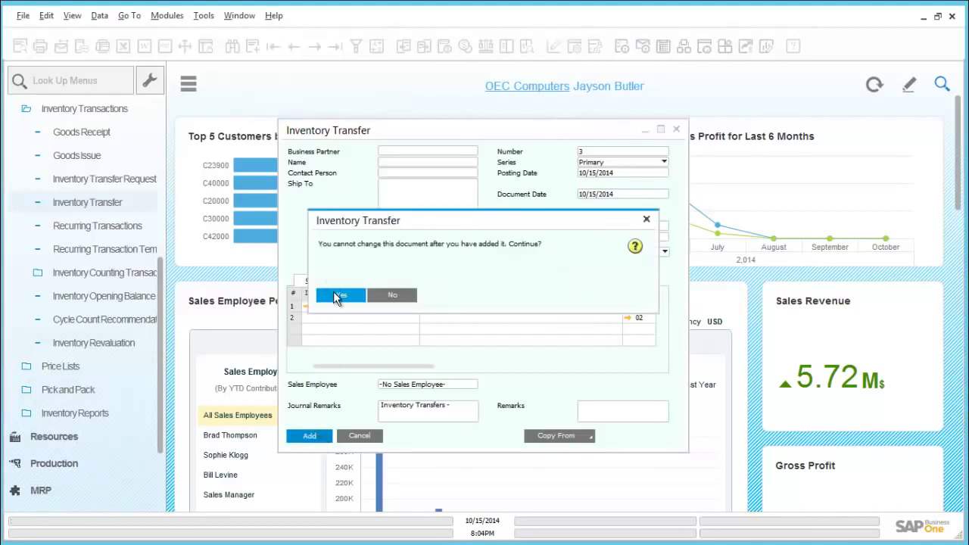
left_click(337, 297)
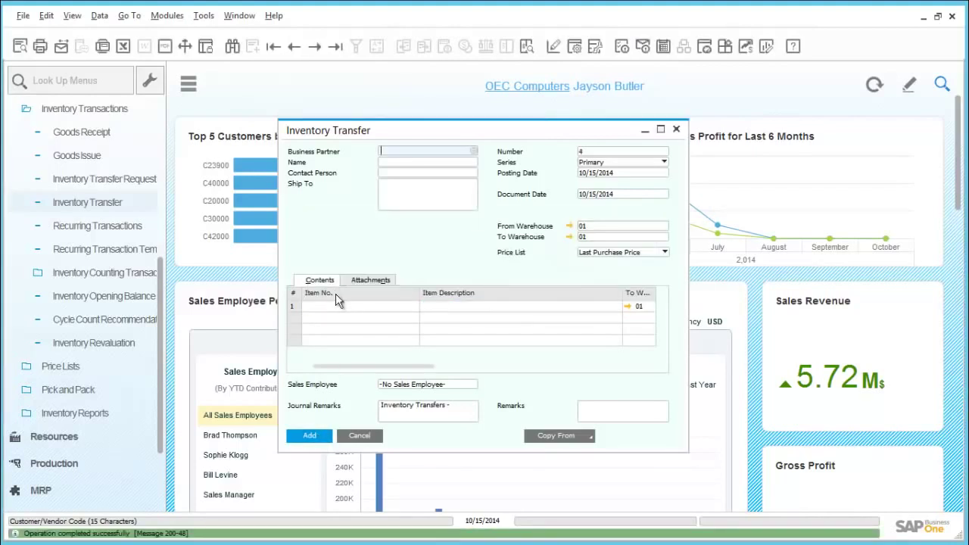
left_click(361, 437)
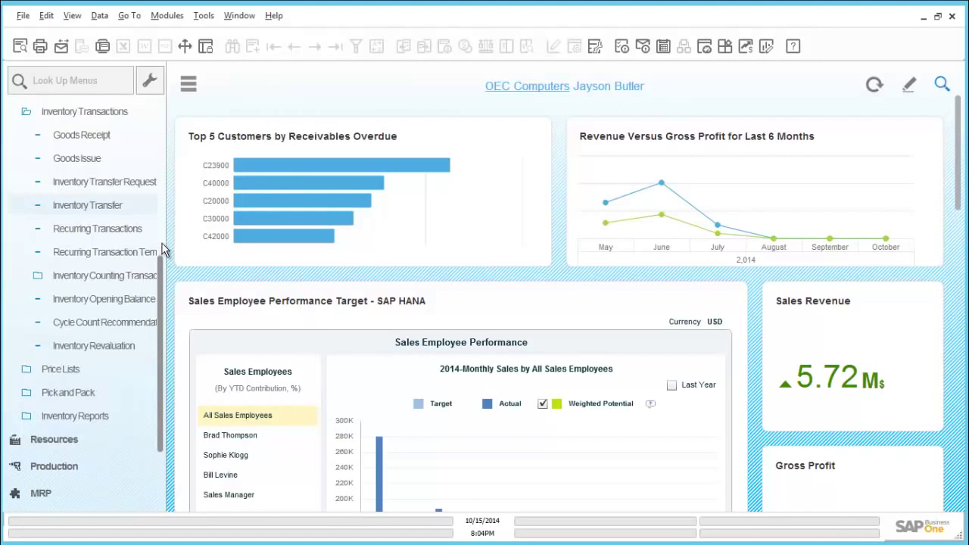
Open the Price Lists in the Inventory module and display the item prices of the Regular Sales Price list
scroll(164, 227, "up", 1)
scroll(151, 219, "up", 3)
left_click(125, 245)
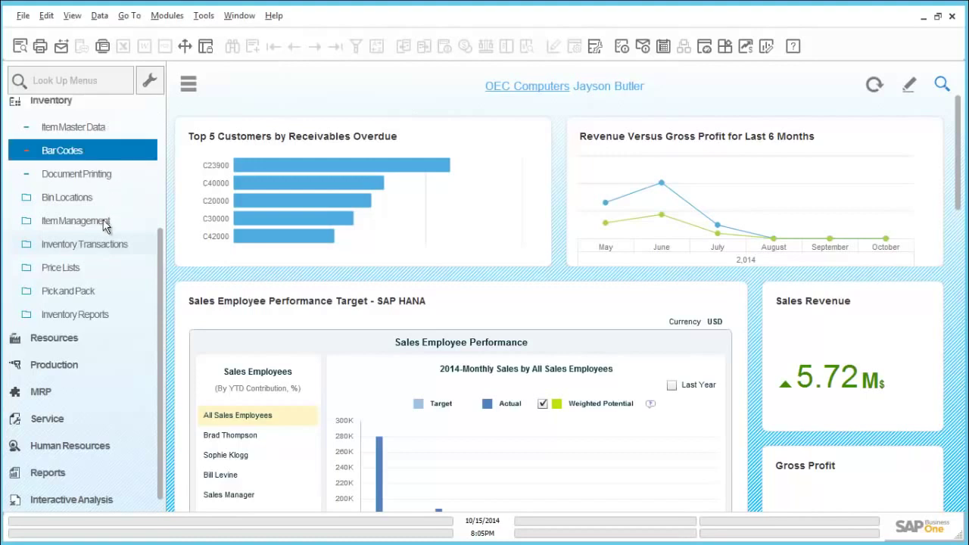
left_click(94, 271)
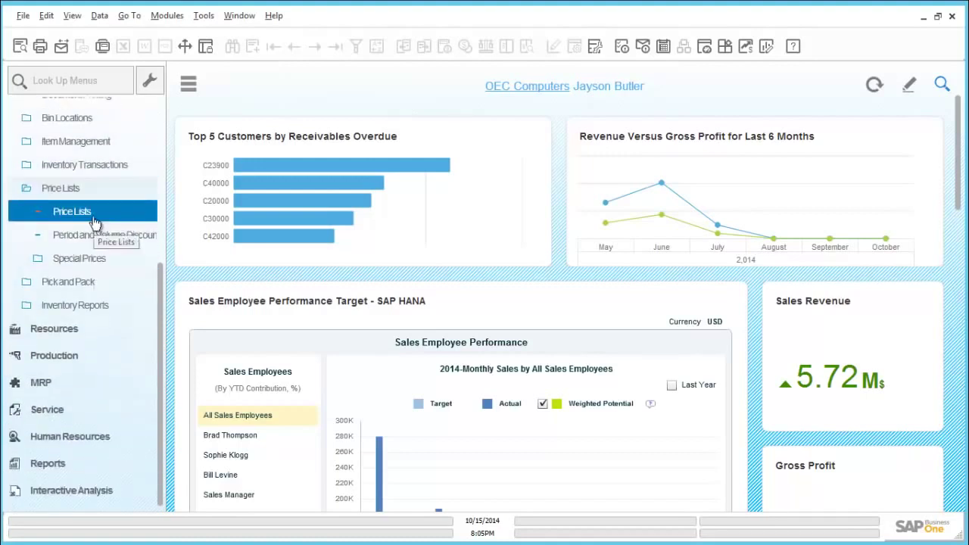
left_click(83, 212)
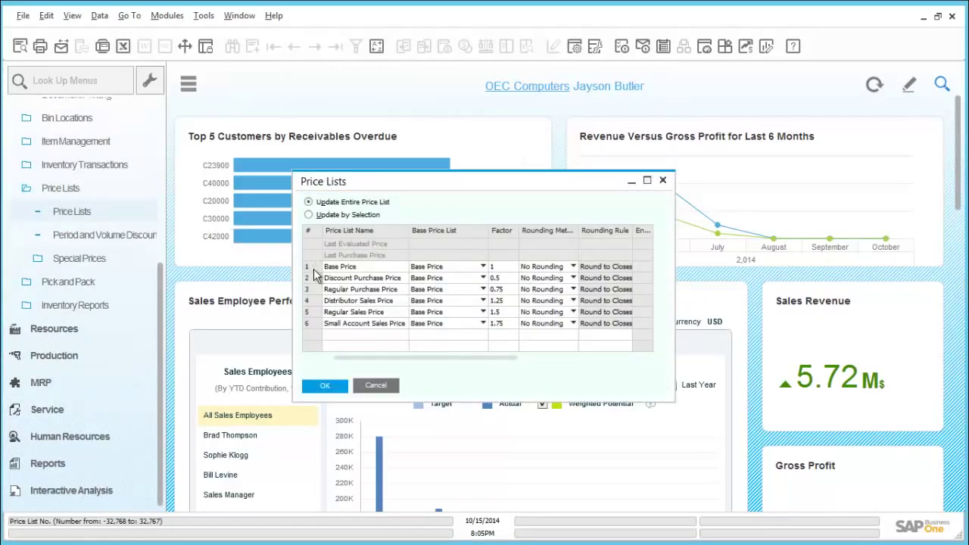
left_click(312, 315)
double_click(312, 315)
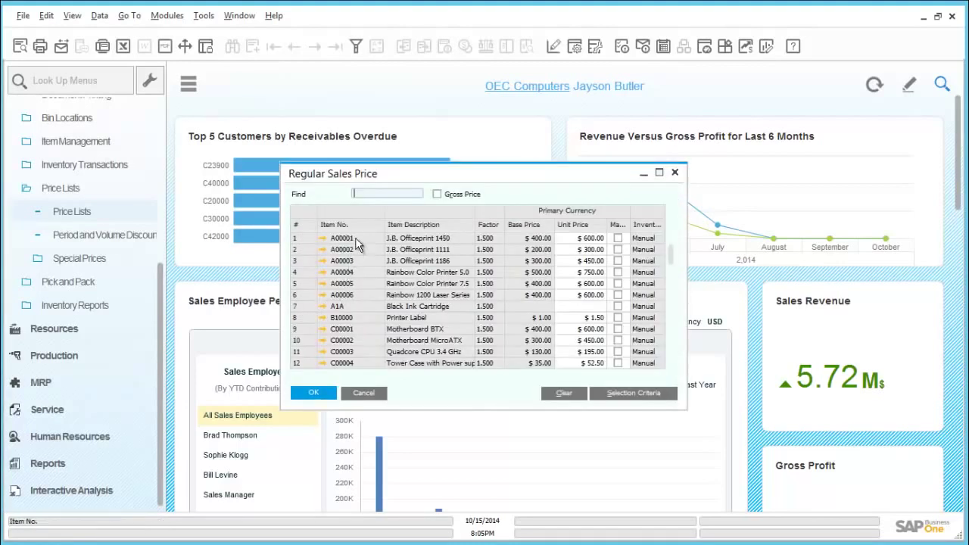
From the Regular Sales Price list, open item A00001's master data, set its Base Price unit price to $390, and update it
left_click(573, 239)
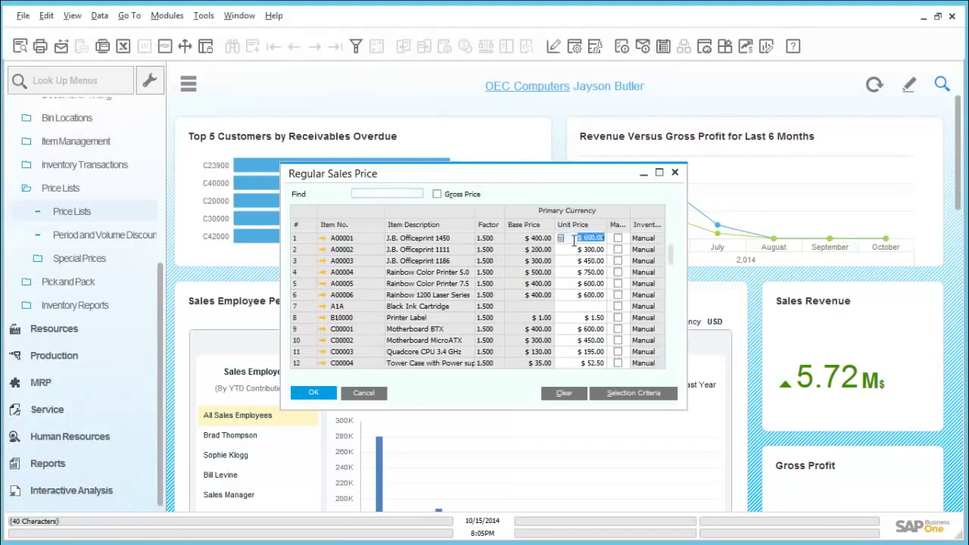
left_click(592, 273)
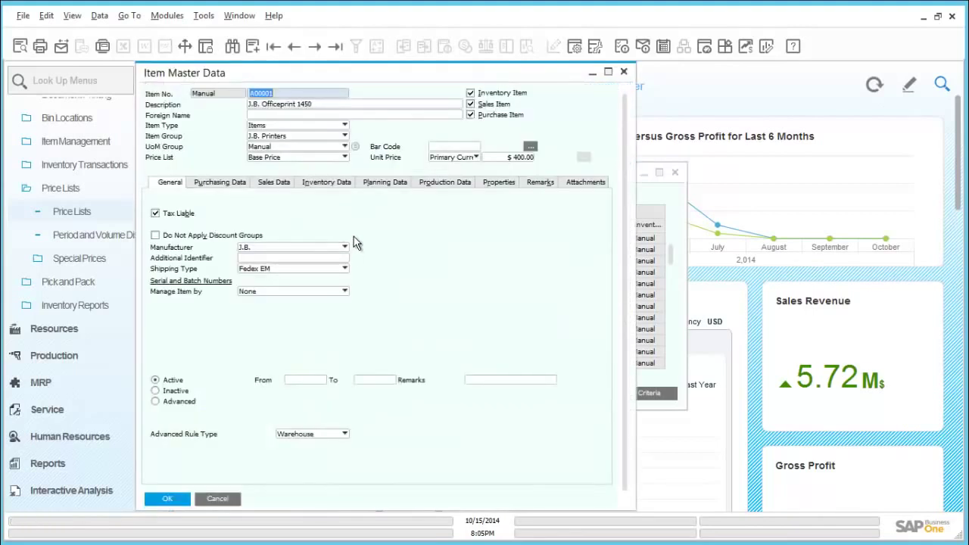
left_click_drag(506, 157, 528, 159)
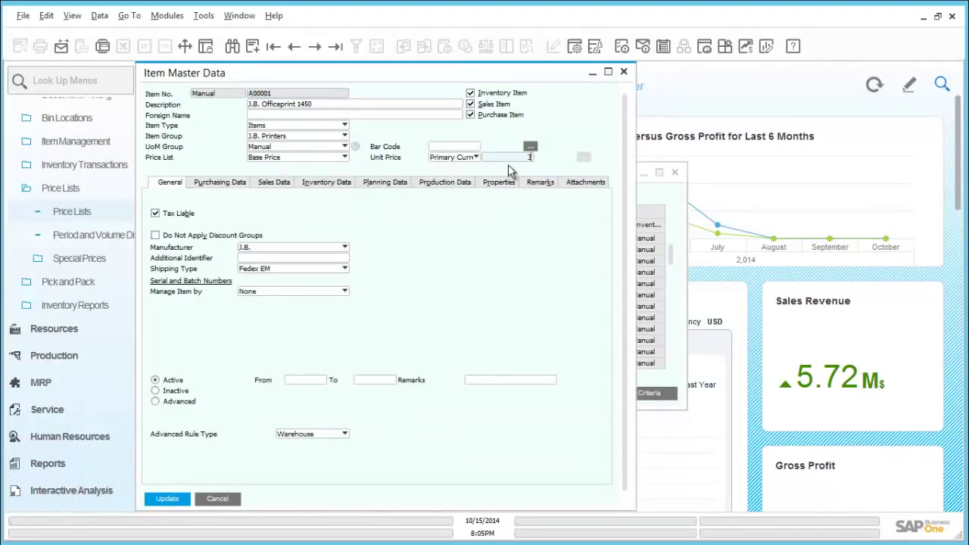
key("Tab")
left_click(169, 501)
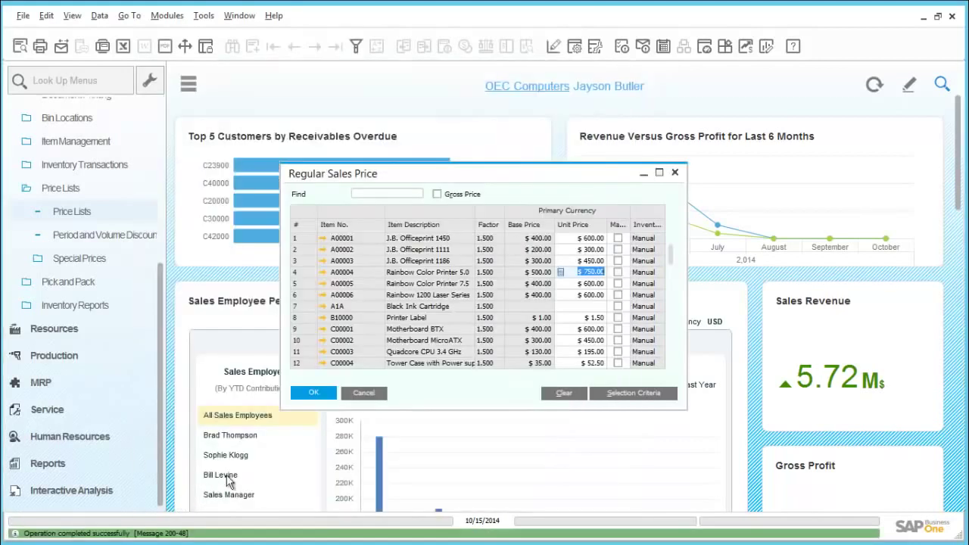
Reopen the Regular Sales Price list to check the recalculated price of A00001, and close the price lists
left_click(351, 391)
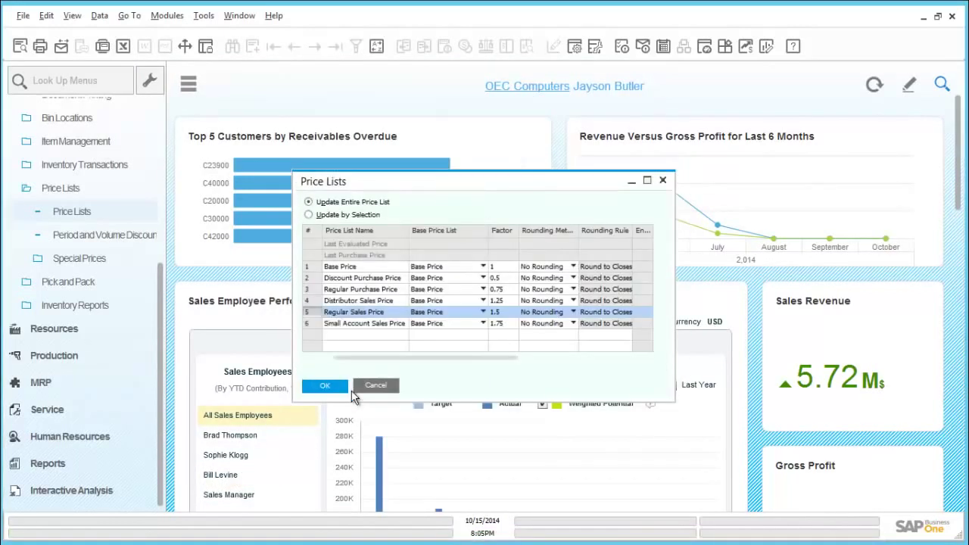
double_click(311, 312)
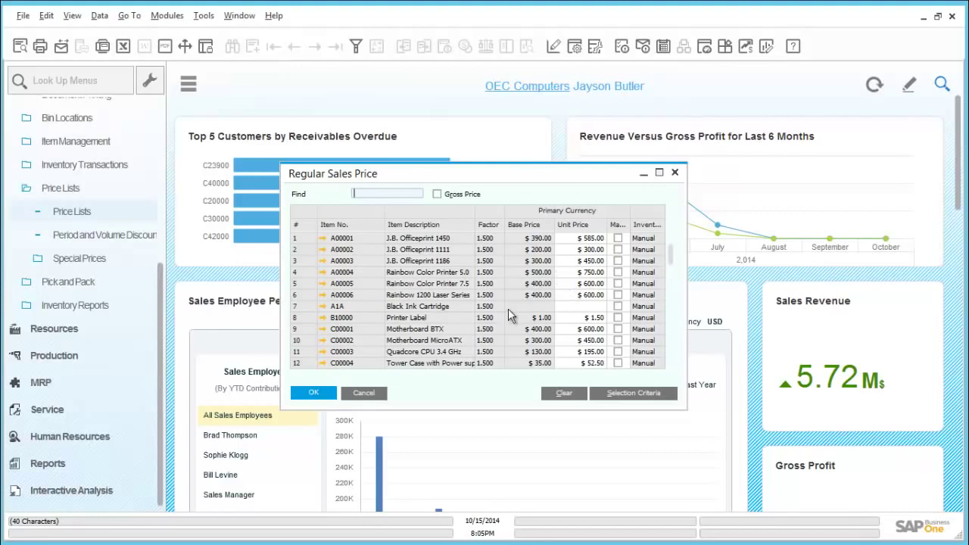
left_click(314, 392)
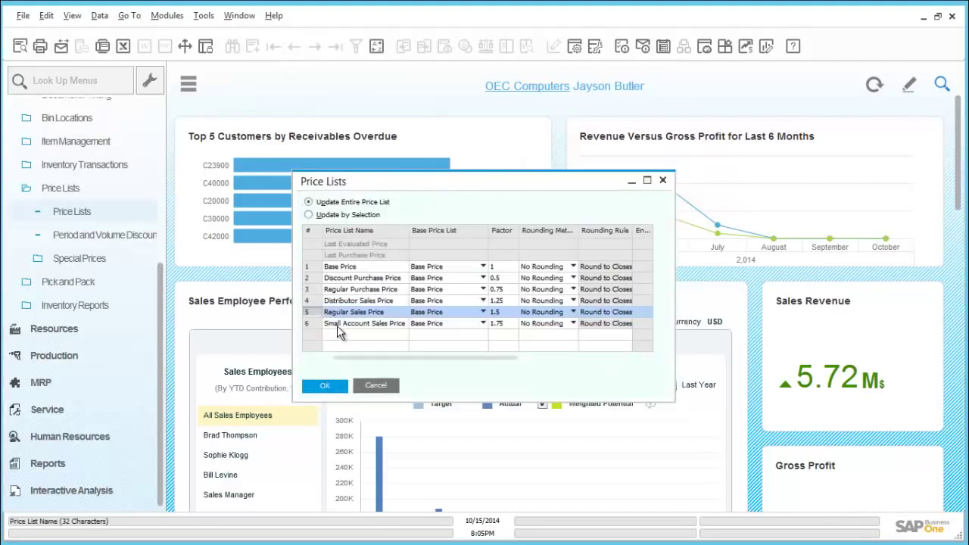
left_click(376, 386)
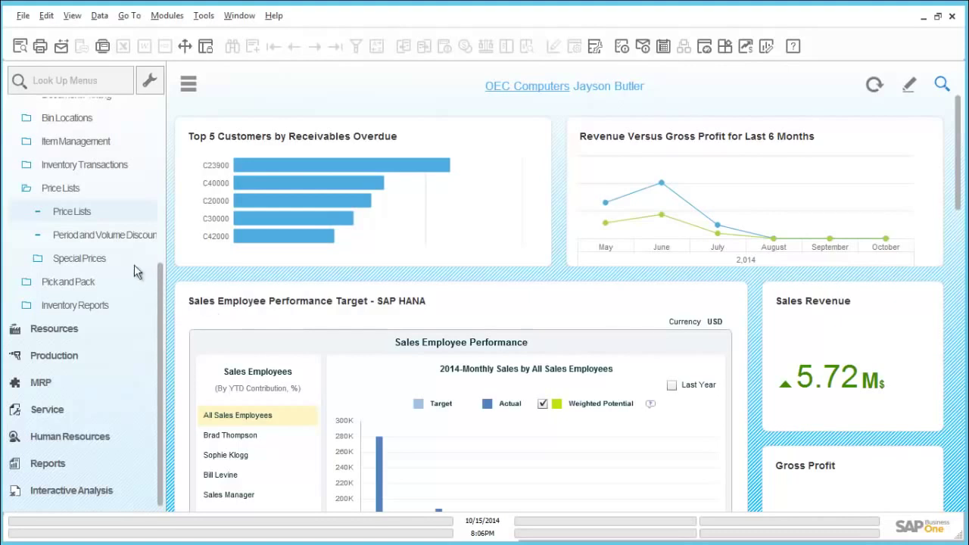
Open Period and Volume Discounts, choose the Regular Sales Price list, and enter item A00006 on the first line
left_click(92, 236)
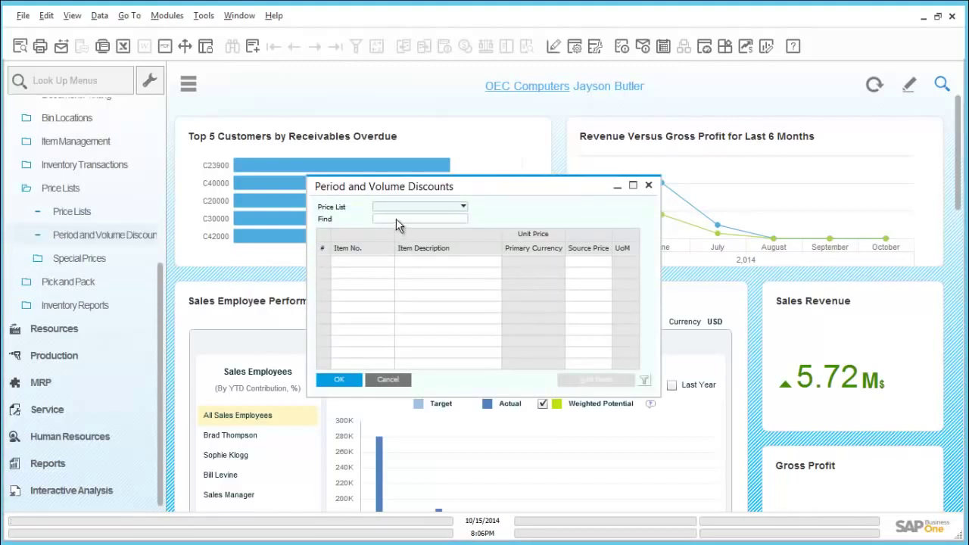
left_click(420, 208)
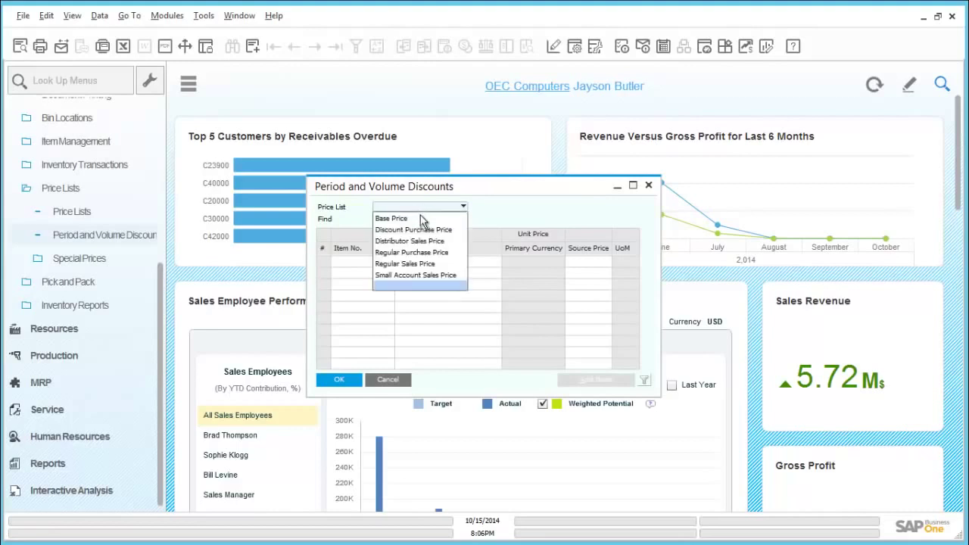
left_click(416, 264)
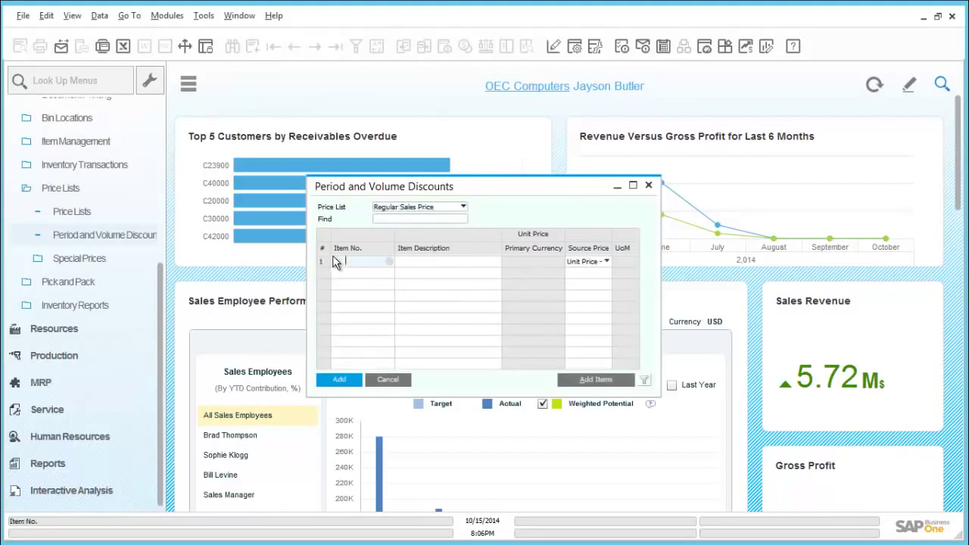
type("a0009")
key("BackSpace")
key("BackSpace")
type("06")
key("Tab")
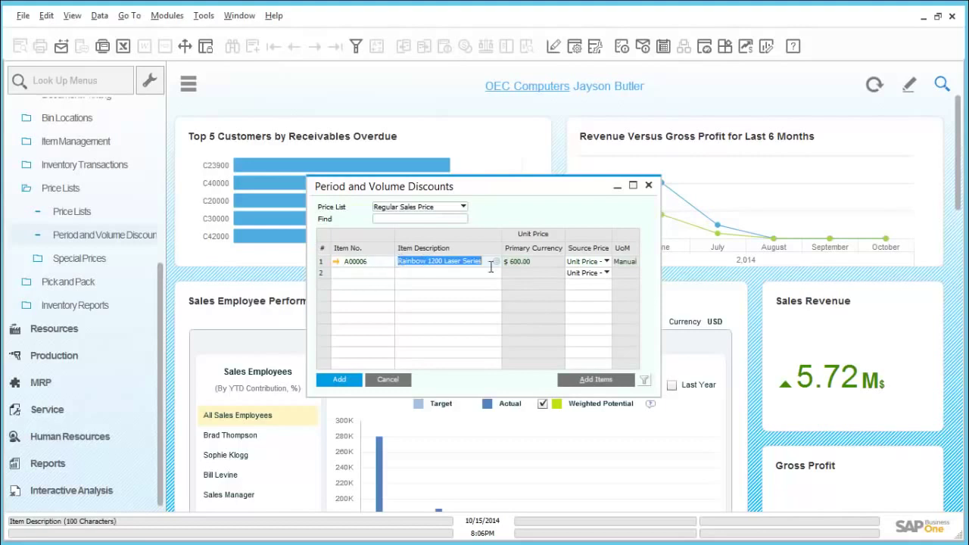
Open the period discounts of A00006 and give the first period an end date of 10/31/2014 and a 20% discount
double_click(324, 261)
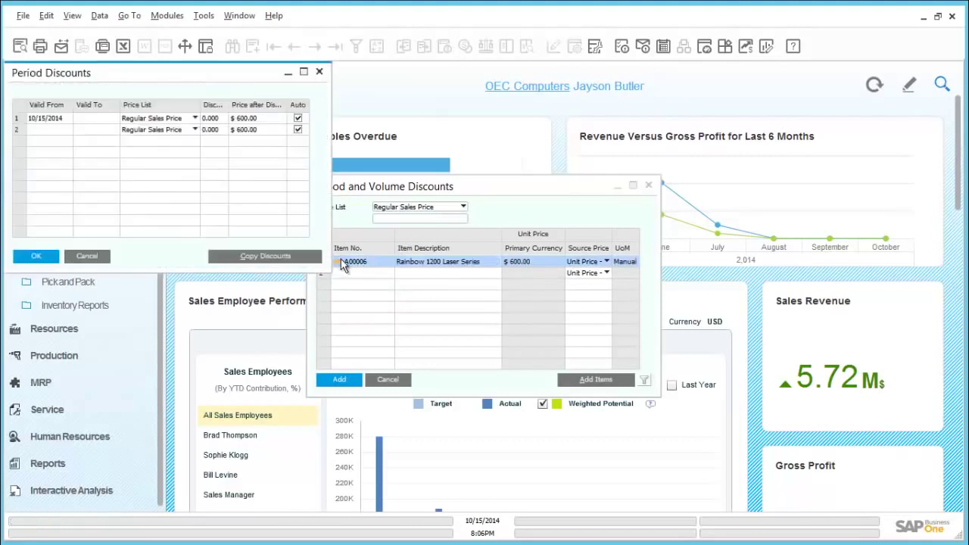
left_click(89, 119)
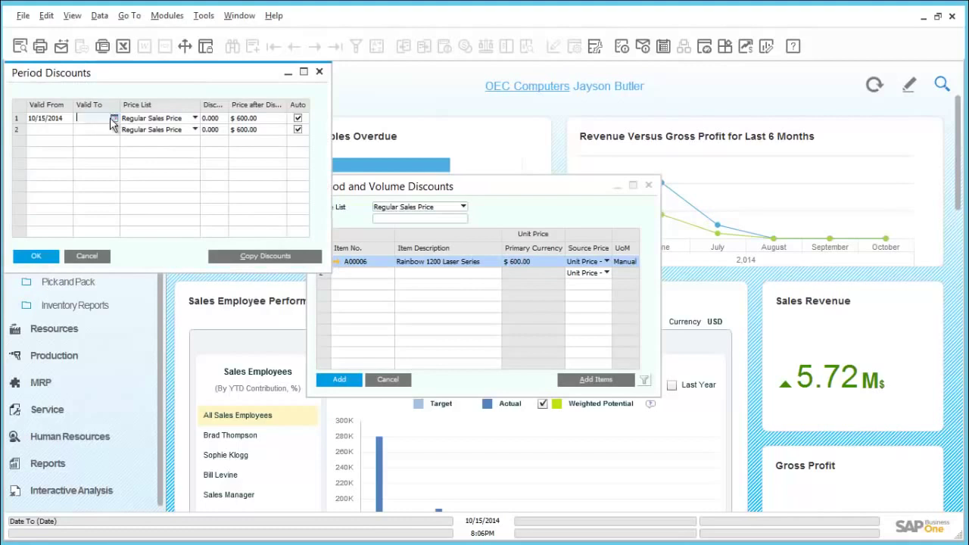
type("10/")
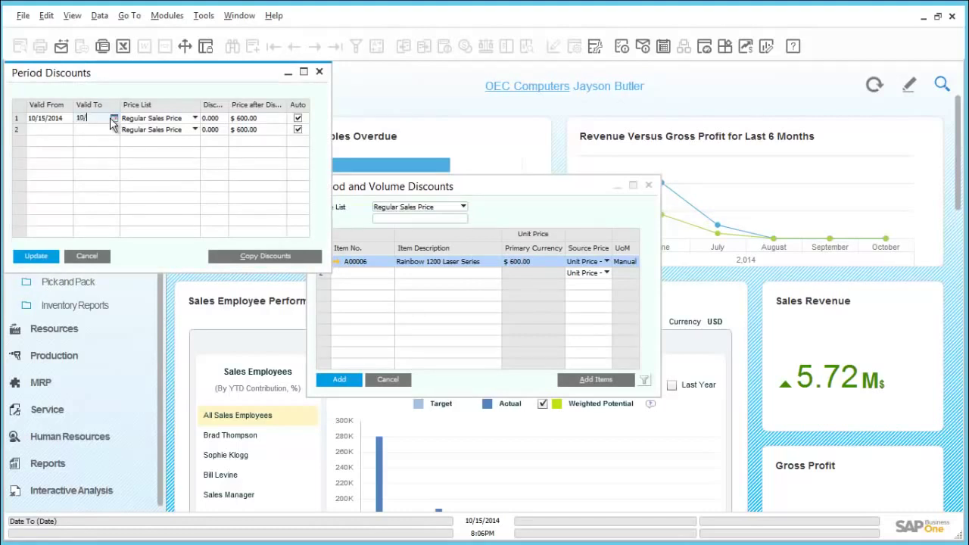
type("31/2014")
key("Tab")
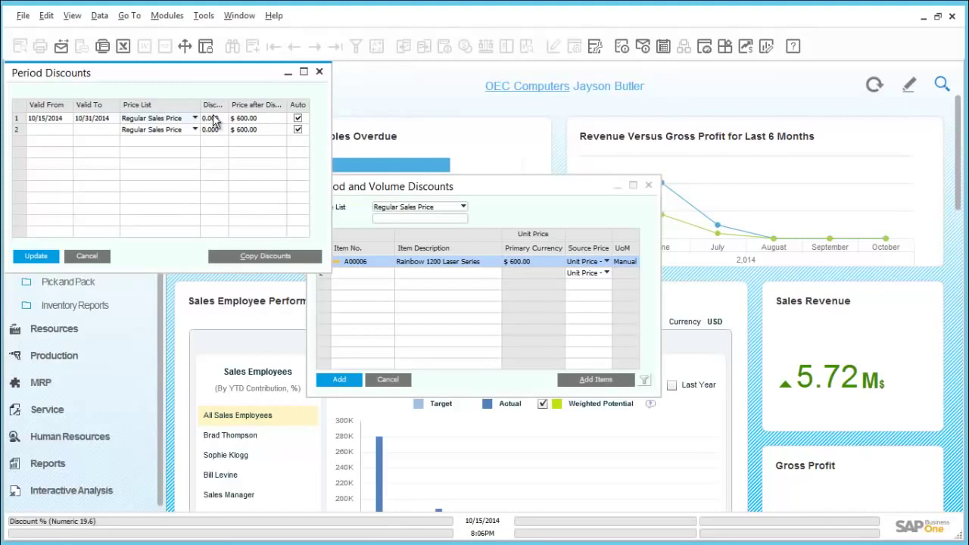
key("Tab")
type("20")
key("Tab")
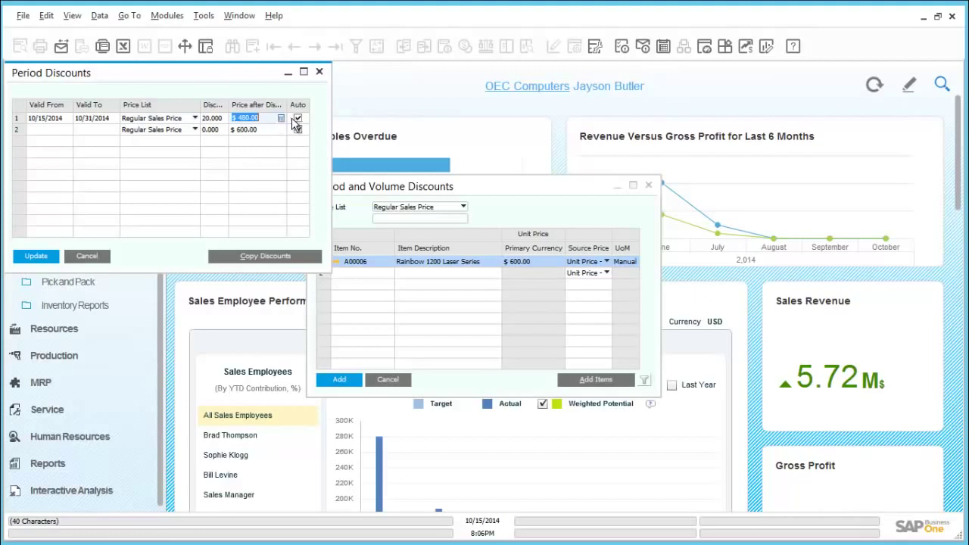
Open the volume discounts of the first period and define the first tier as quantity 100 with a 50% discount
left_click(15, 120)
double_click(16, 123)
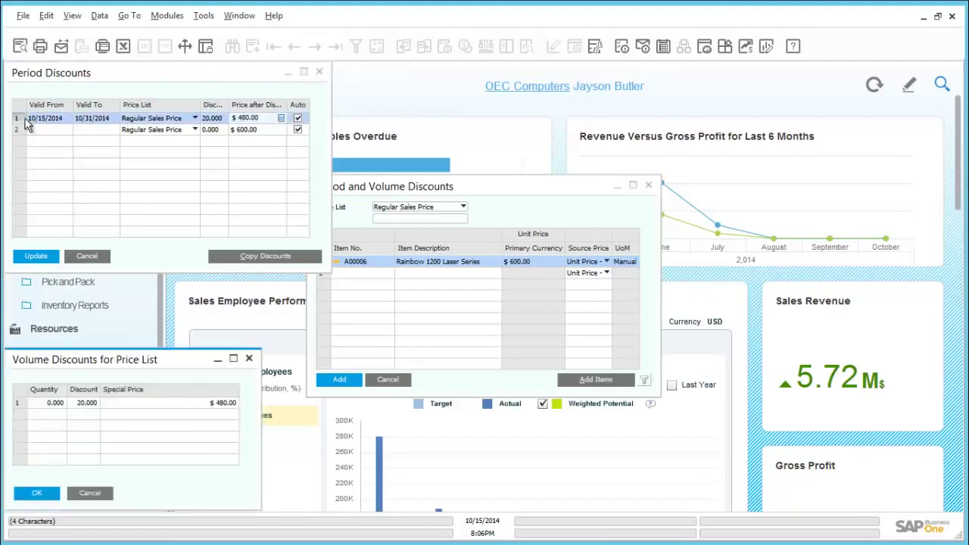
left_click_drag(97, 361, 153, 255)
left_click(112, 299)
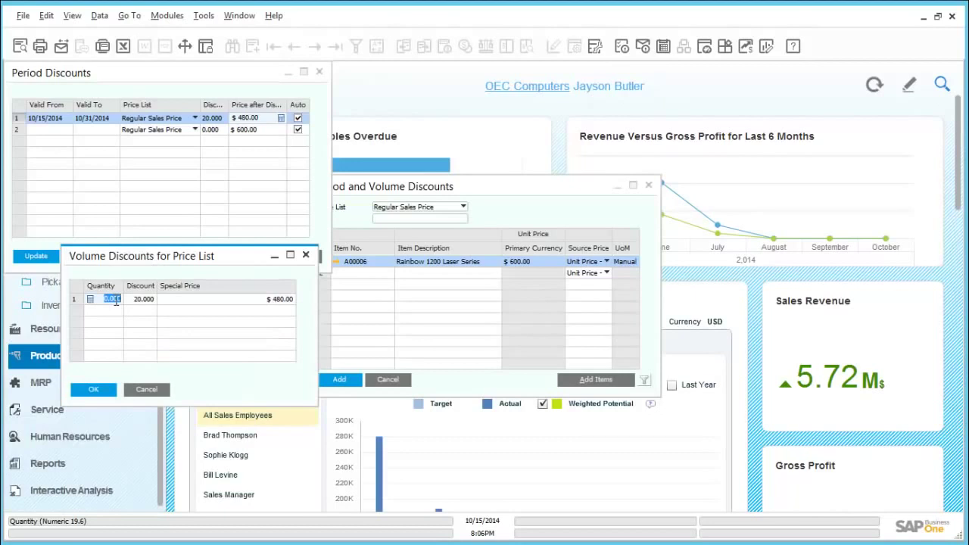
type("100")
key("Tab")
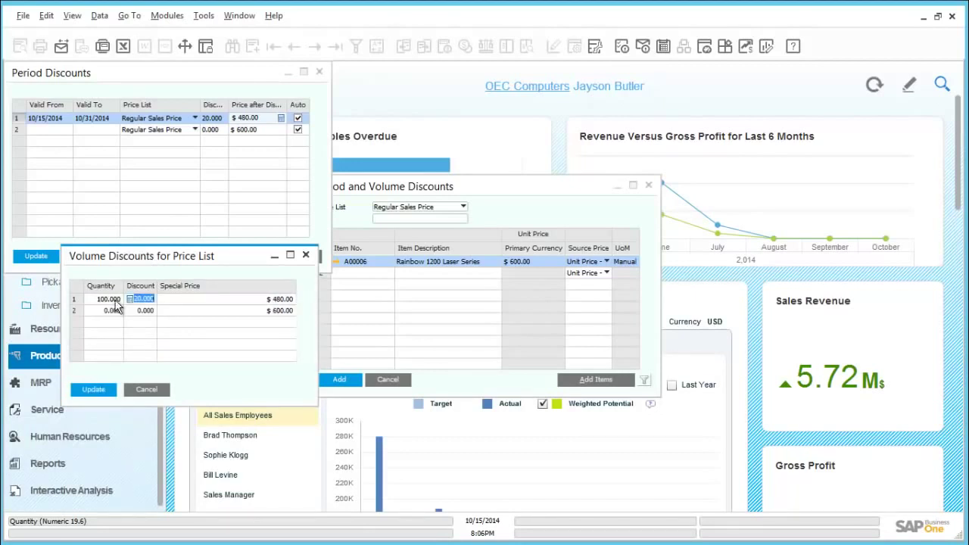
type("8")
key("Tab")
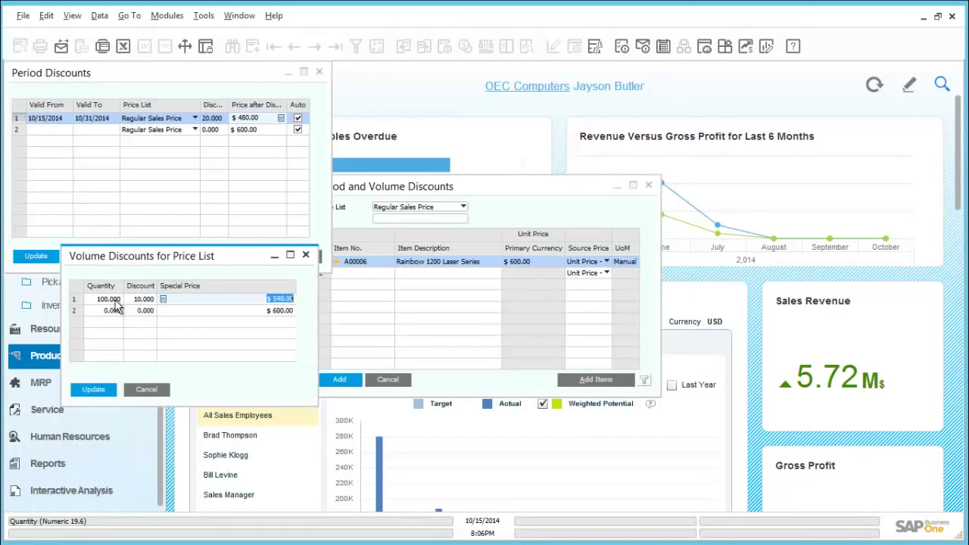
key("shift+Tab")
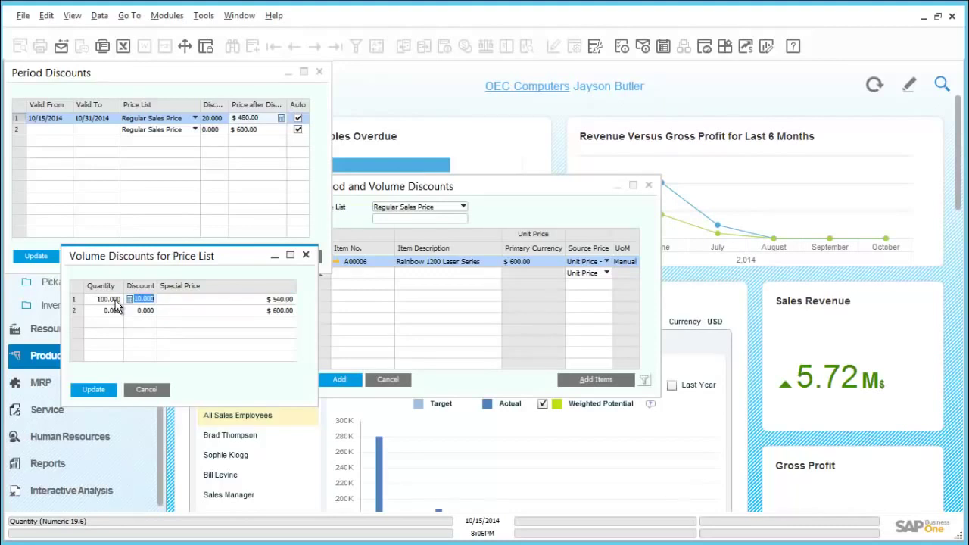
type("50")
key("Tab")
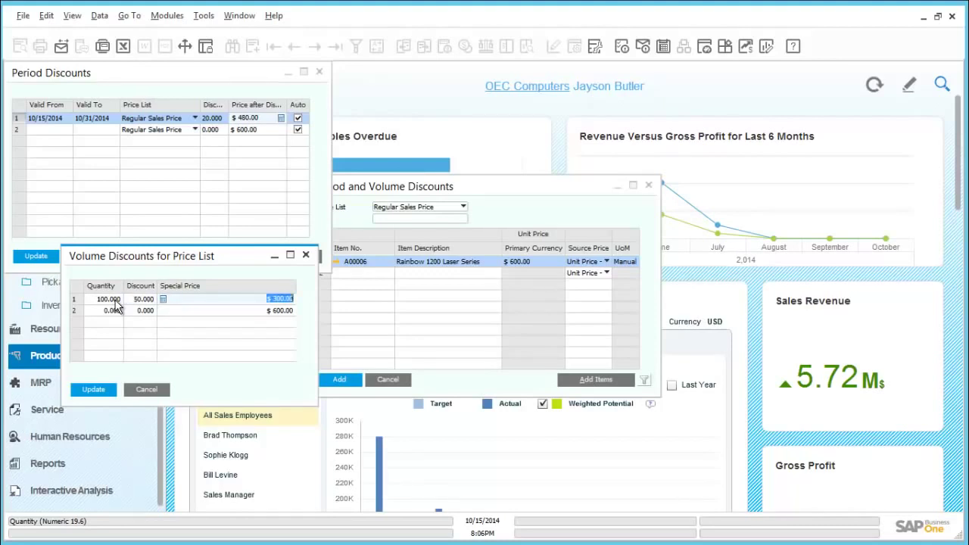
Add a second volume discount tier with quantity 500 and a 55% discount
key("Tab")
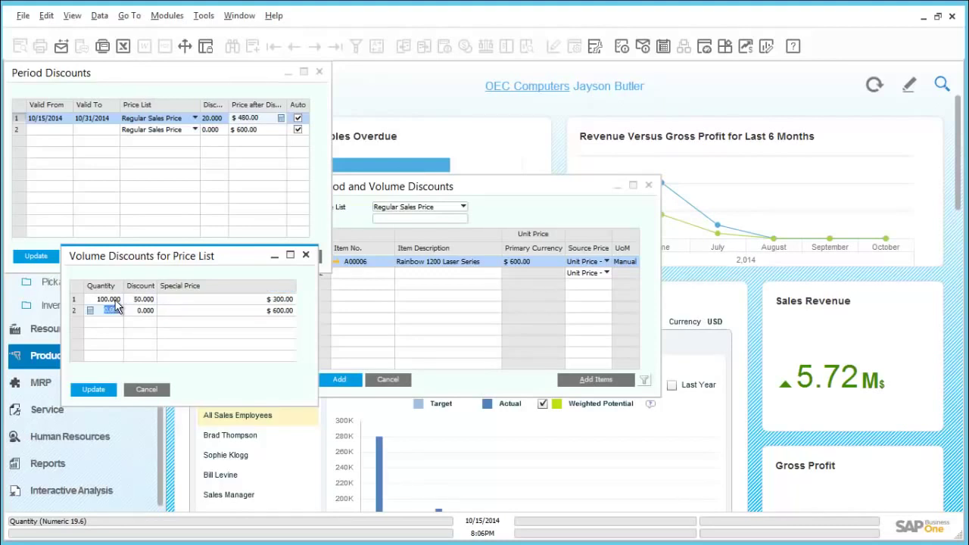
key("BackSpace")
type("500")
key("Tab")
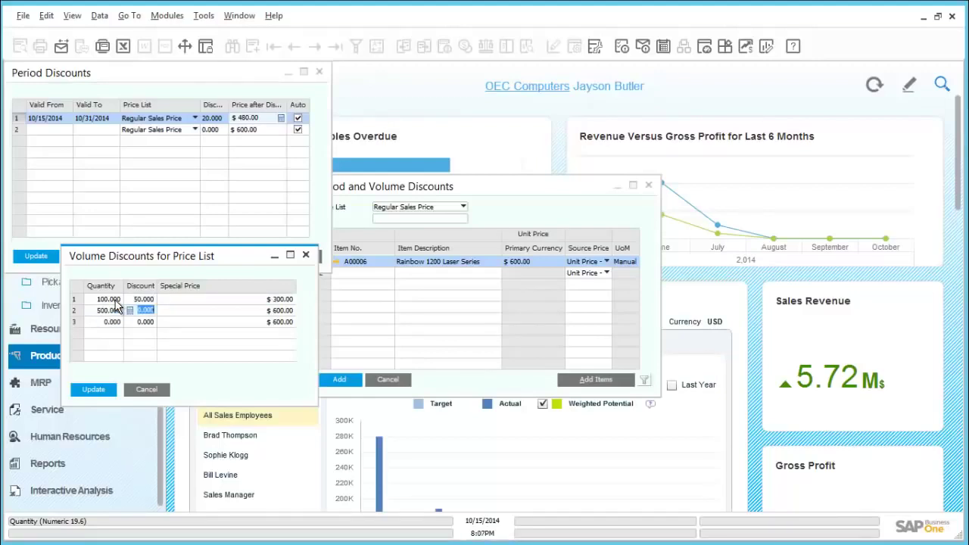
type("55")
key("Tab")
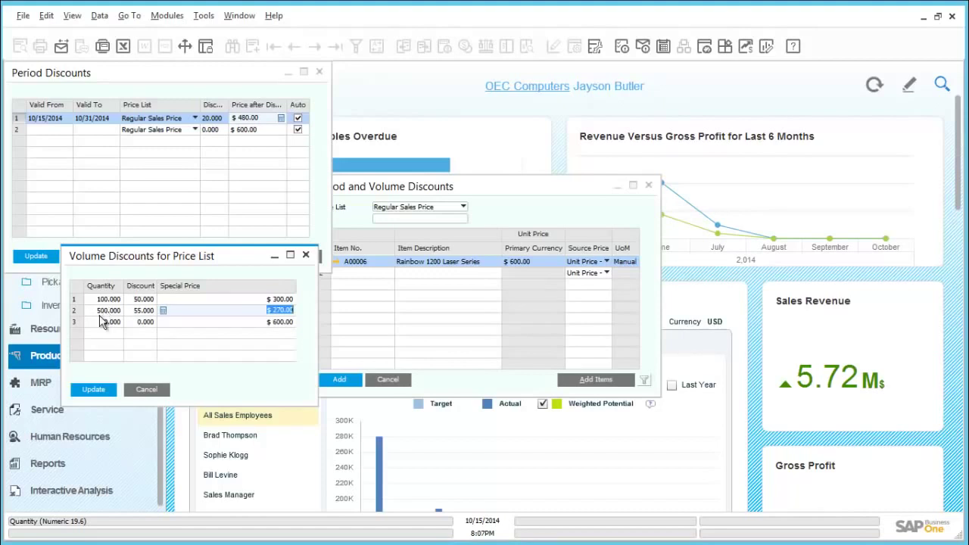
Add a third volume discount tier with quantity 100,000 and a 60% discount, and update the volume discounts
key("Tab")
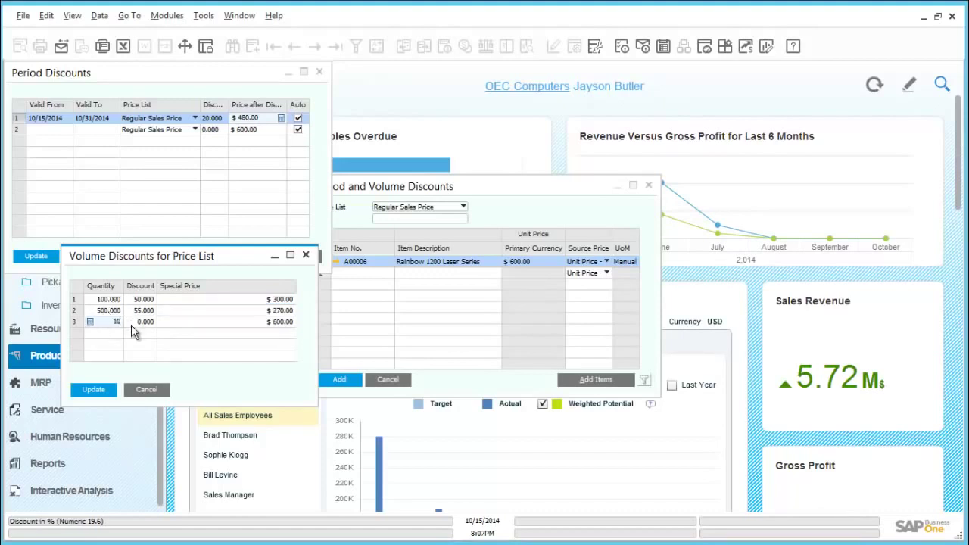
key("Tab")
type("60")
key("Tab")
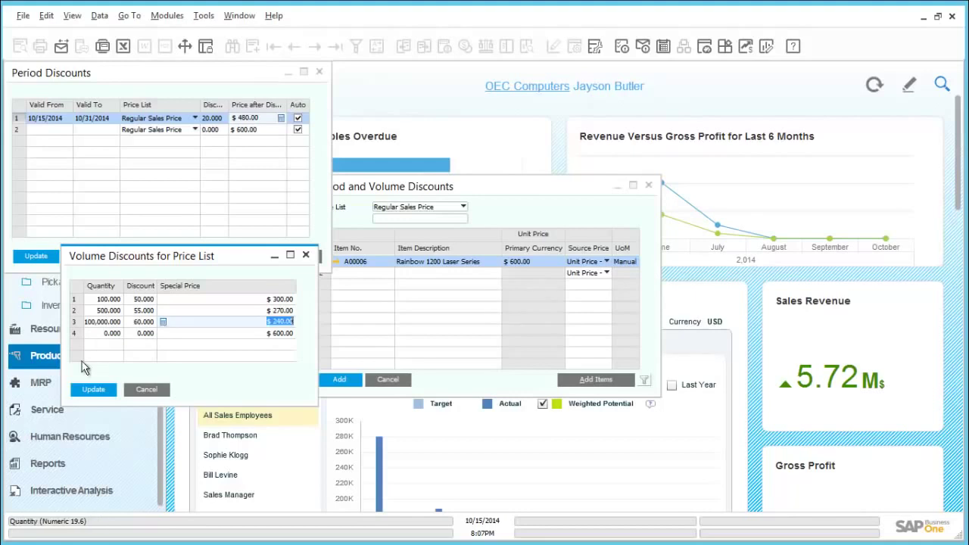
left_click(86, 393)
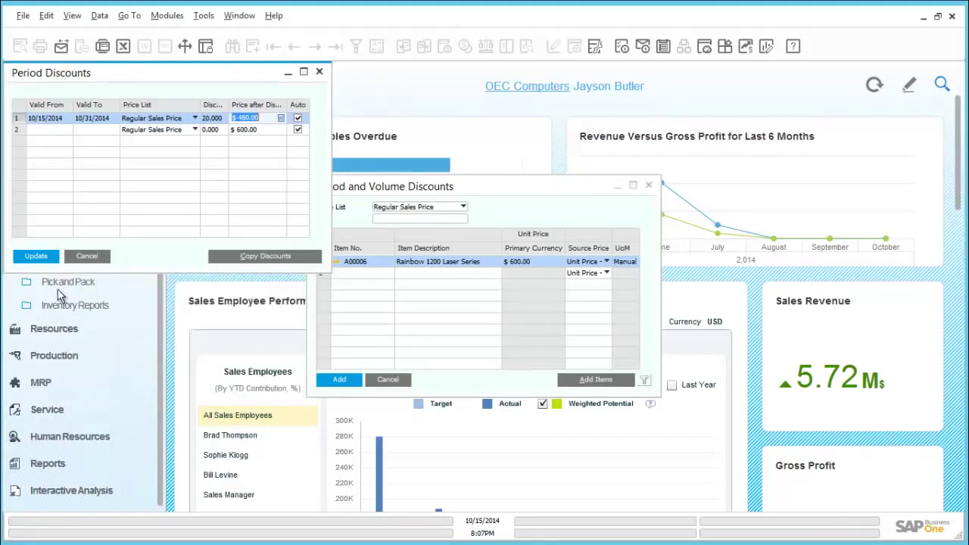
Update the period discounts, add the period and volume discount record for A00006, and close the form
left_click(43, 257)
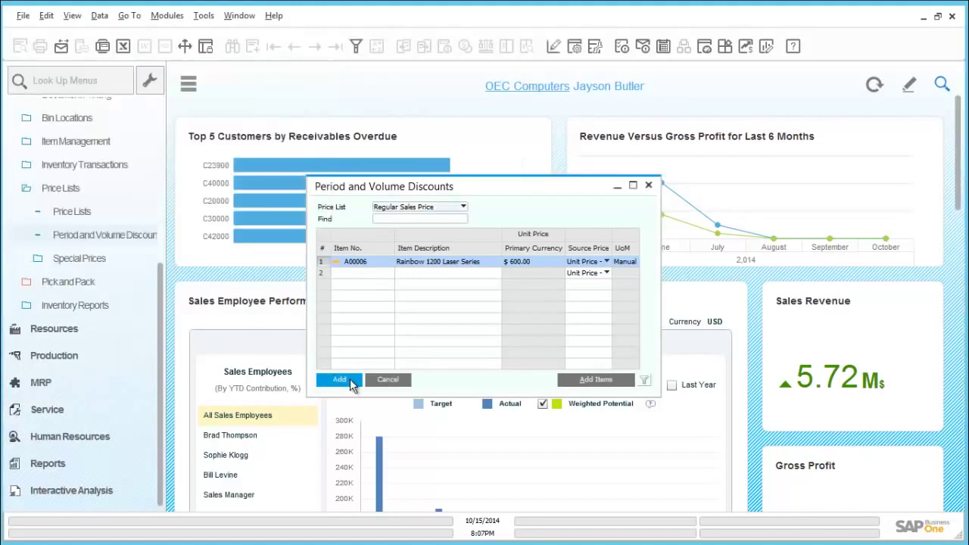
left_click(340, 379)
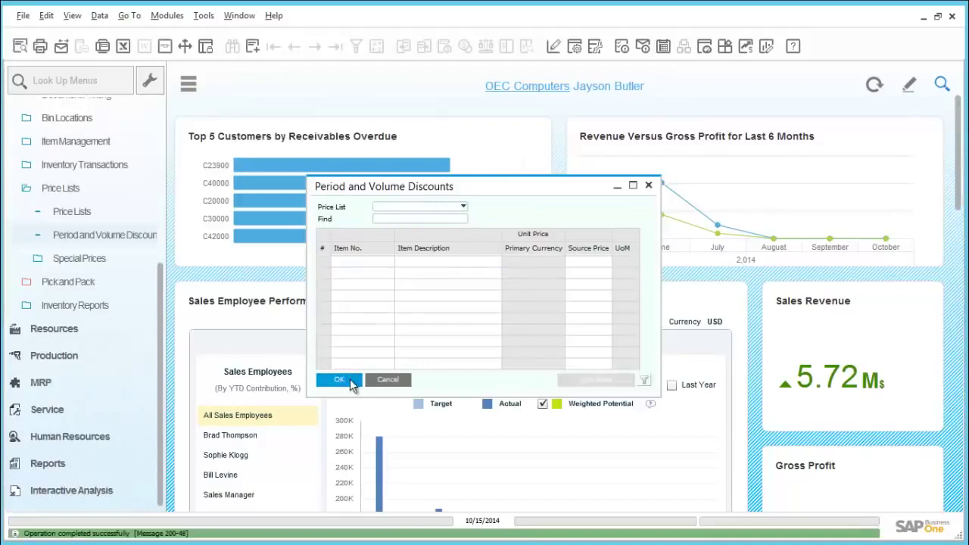
left_click(340, 379)
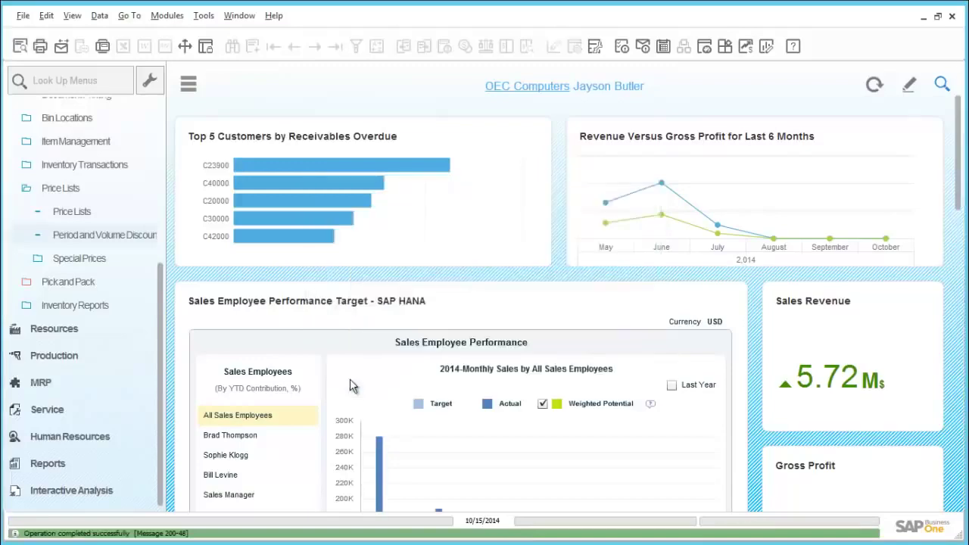